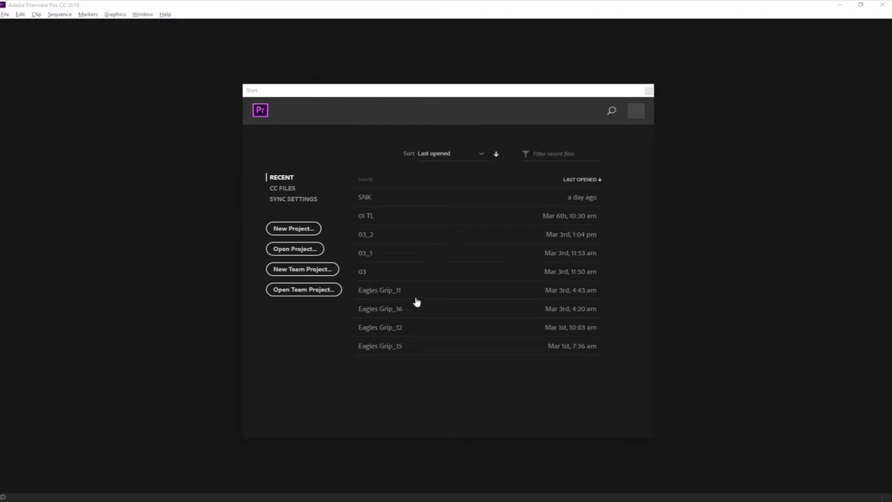
- Start a new project and name it Test
{"action": "left_click", "coordinate": [320, 93]}
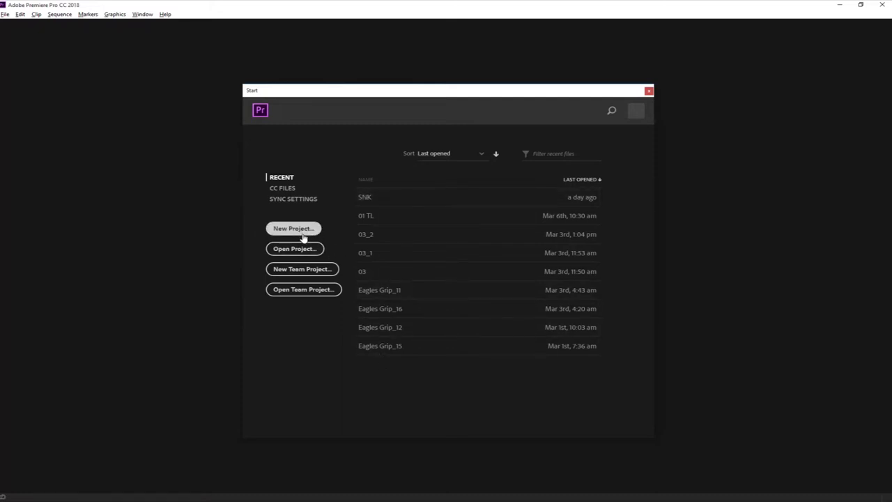
{"action": "left_click", "coordinate": [5, 14]}
{"action": "mouse_move", "coordinate": [11, 25]}
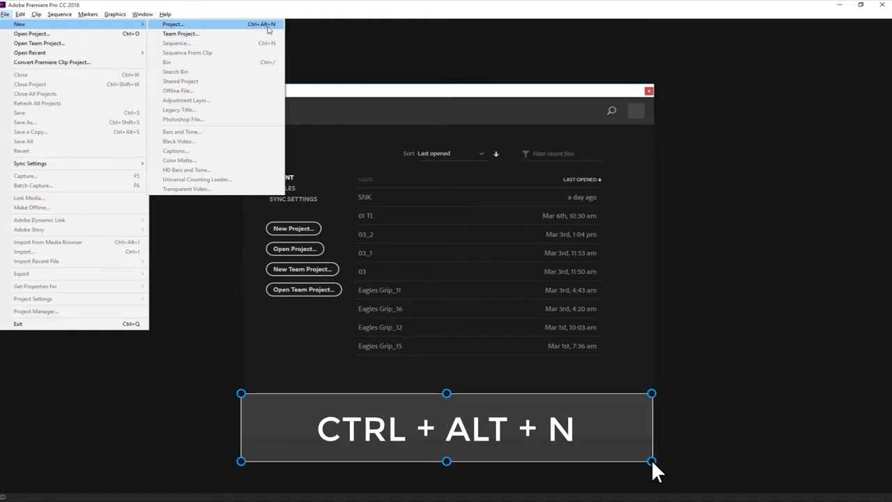
{"action": "left_click", "coordinate": [265, 28]}
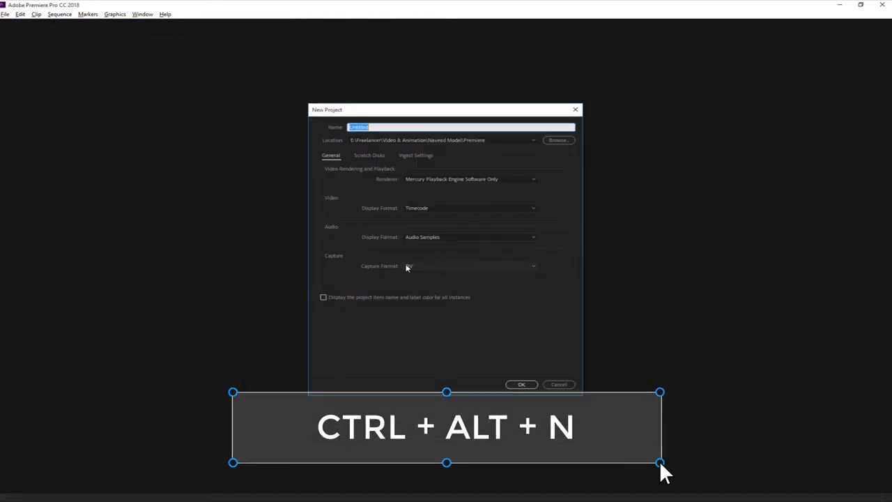
{"action": "double_click", "coordinate": [358, 127]}
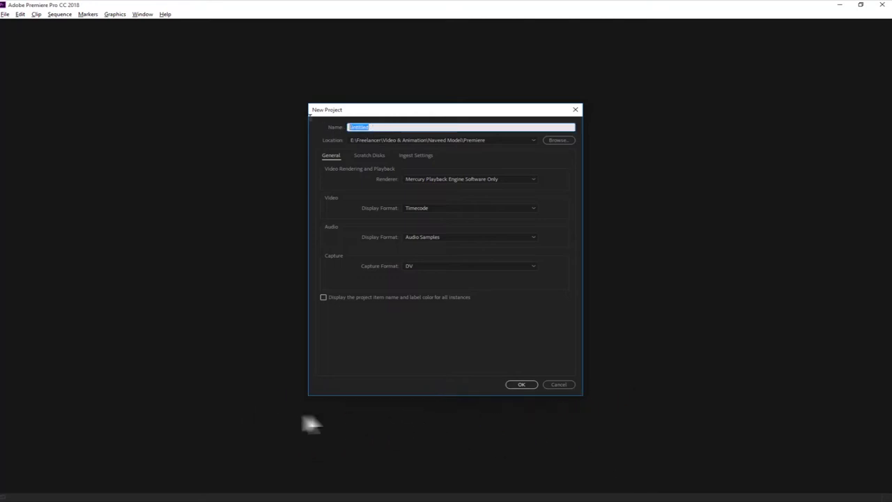
{"action": "type", "text": "Test"}
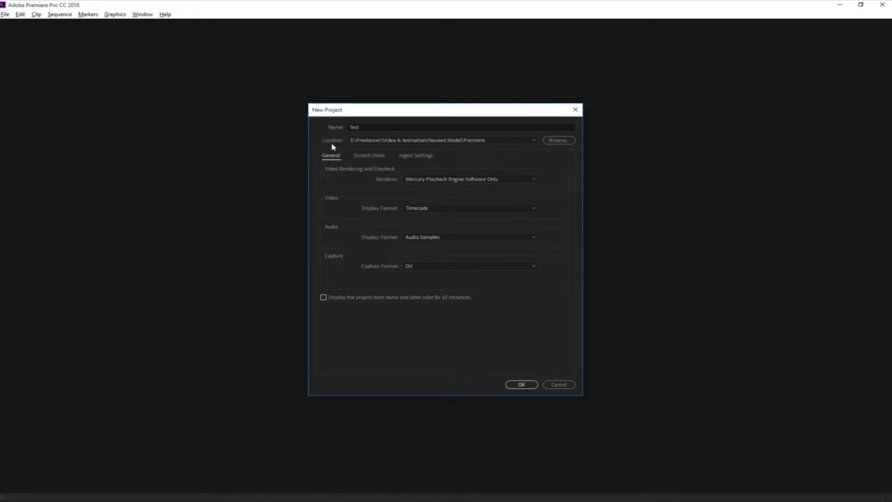
- Create the project in a new folder named Premiere Project inside the desktop's Project Unknown folder
{"action": "left_click", "coordinate": [552, 142]}
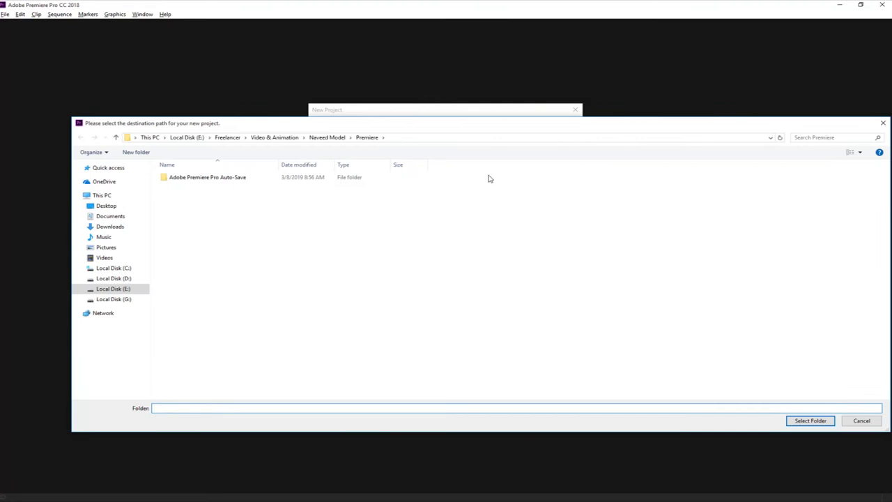
{"action": "left_click", "coordinate": [101, 207]}
{"action": "double_click", "coordinate": [232, 185]}
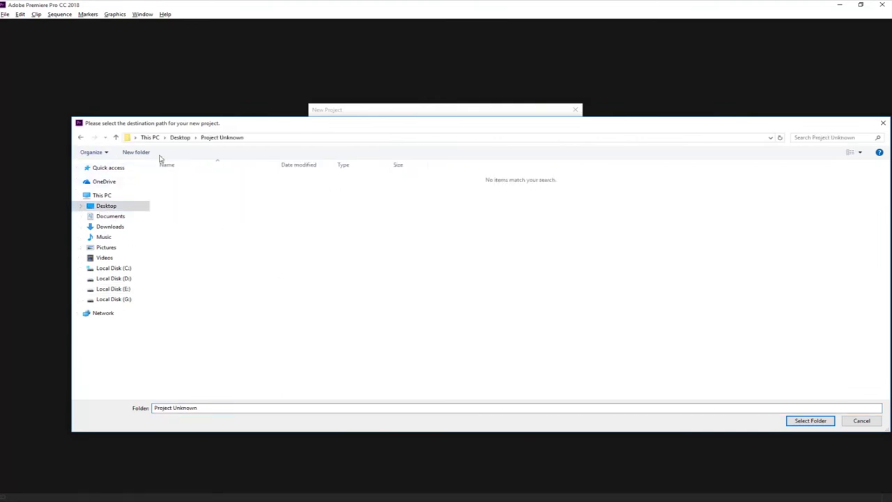
{"action": "left_click", "coordinate": [138, 152]}
{"action": "type", "text": "Premiere Project"}
{"action": "key", "text": "Return"}
{"action": "key", "text": "Return"}
{"action": "left_click", "coordinate": [811, 421]}
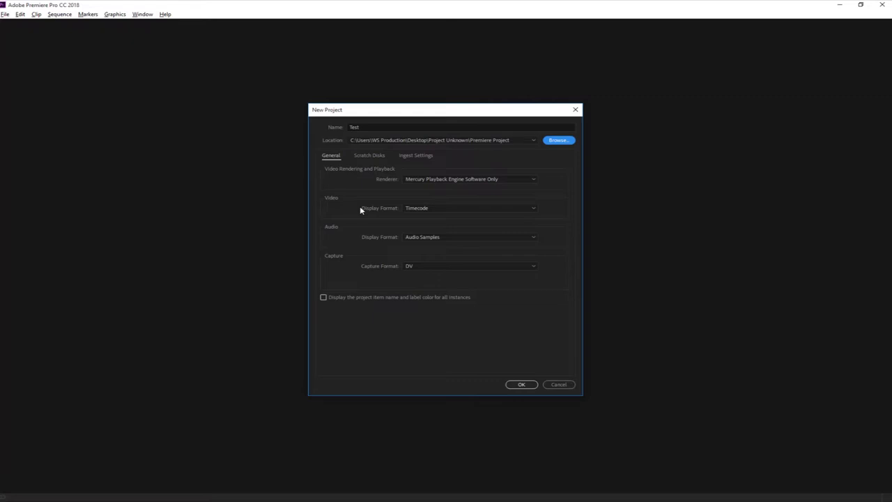
{"action": "left_click", "coordinate": [523, 384]}
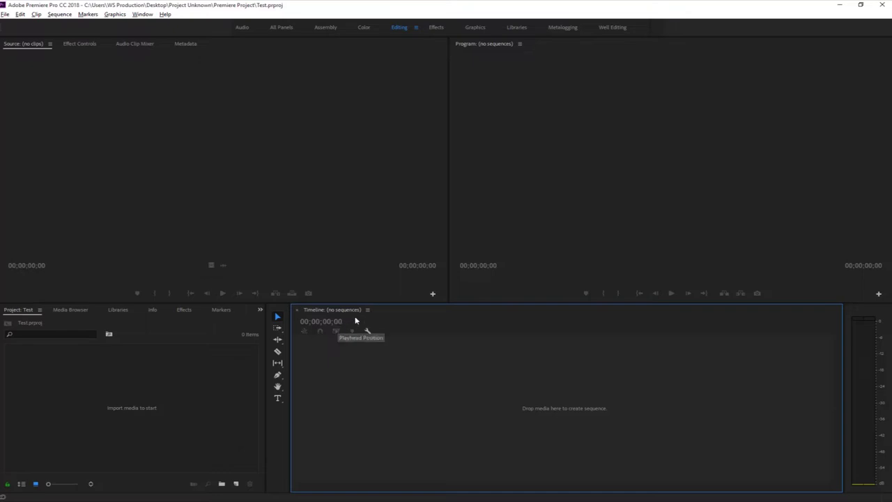
- Examine the empty Program and Source monitors, the Effect Controls and the project's media area
{"action": "left_click", "coordinate": [534, 198]}
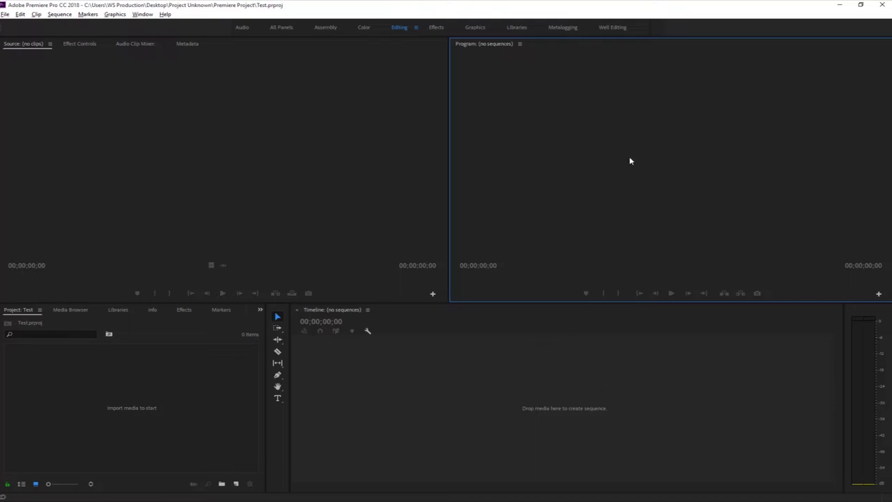
{"action": "left_click", "coordinate": [248, 131]}
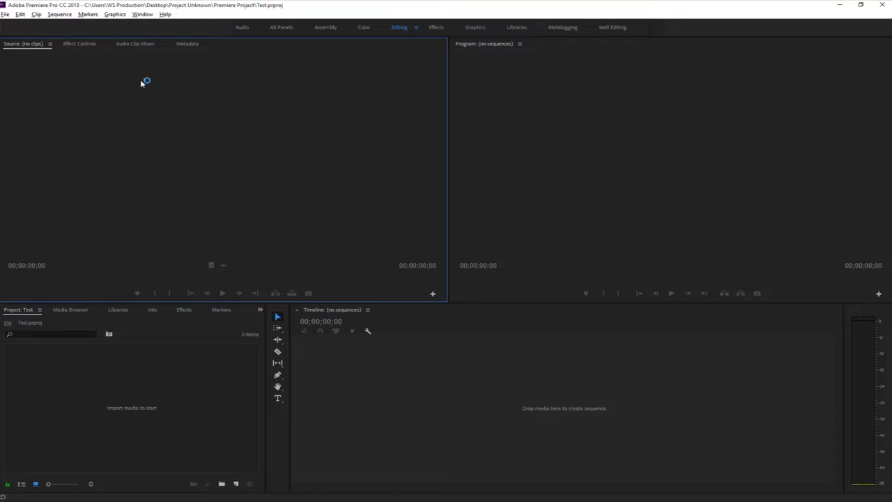
{"action": "left_click", "coordinate": [77, 45]}
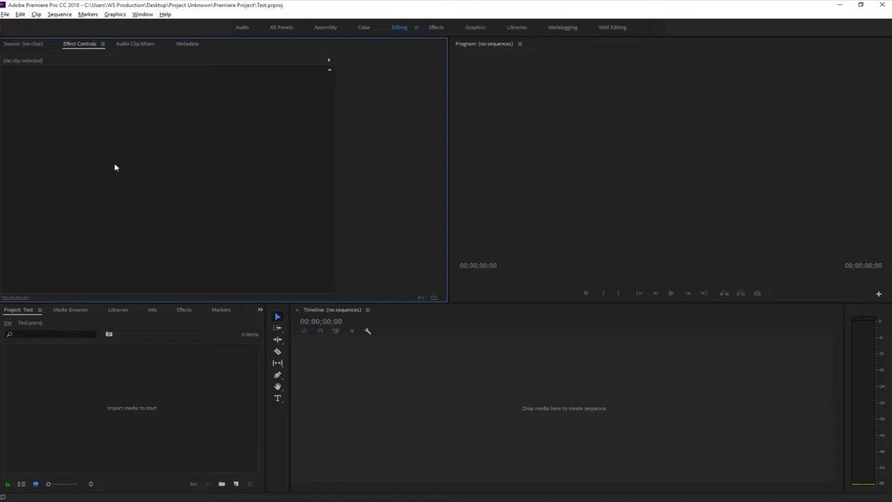
{"action": "key", "text": "shift+2"}
{"action": "left_click", "coordinate": [60, 390]}
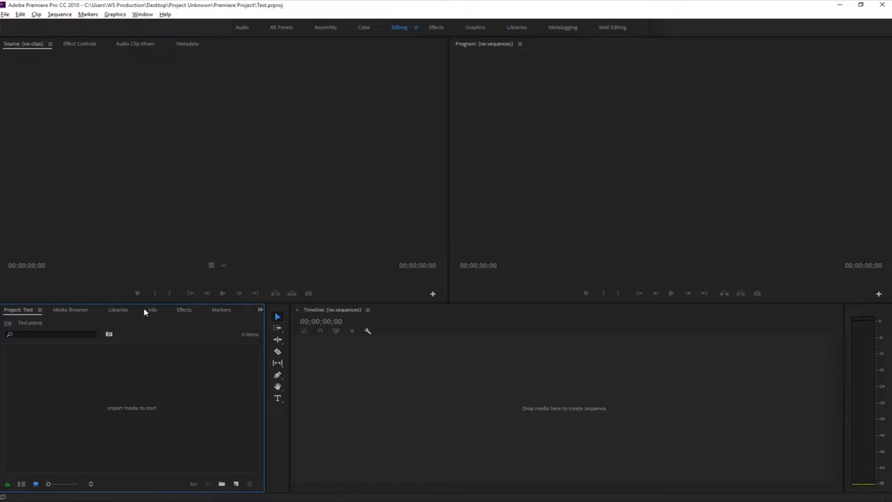
- Look through the Crossfade audio transitions among the effects: Constant Gain, Constant Power and Exponential Fade
{"action": "left_click", "coordinate": [184, 310]}
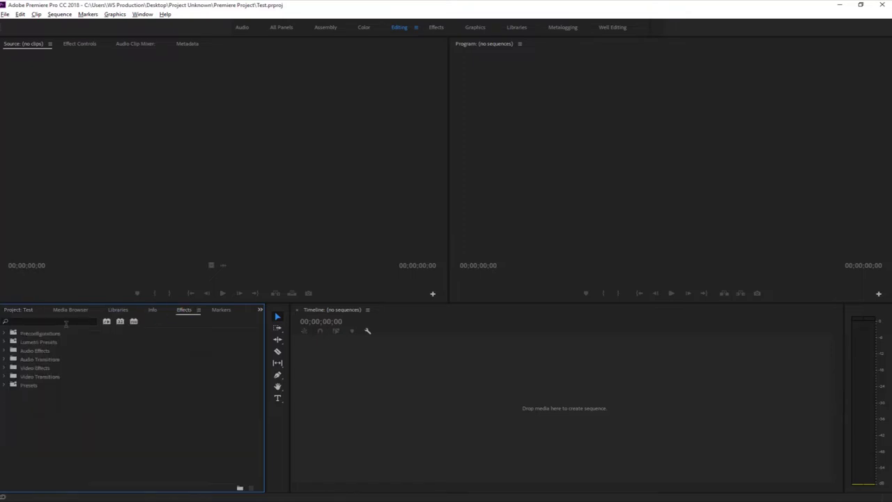
{"action": "left_click", "coordinate": [4, 360]}
{"action": "left_click", "coordinate": [9, 368]}
{"action": "left_click", "coordinate": [47, 376]}
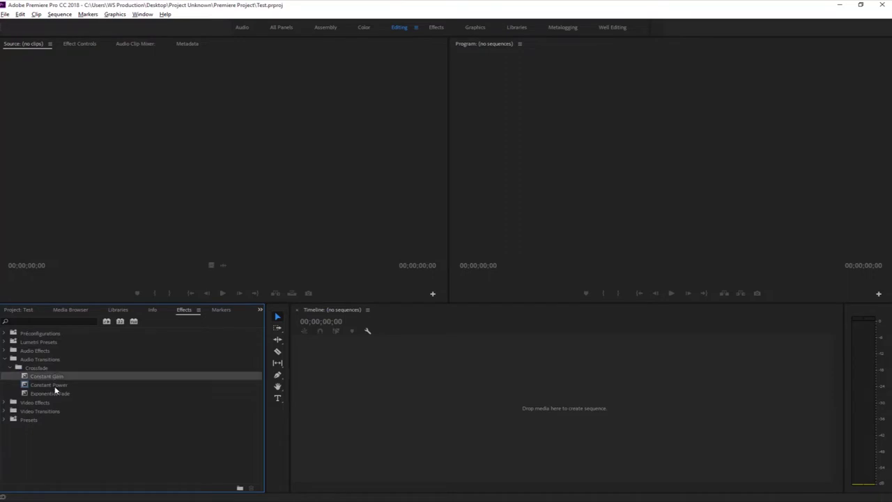
{"action": "left_click", "coordinate": [55, 385]}
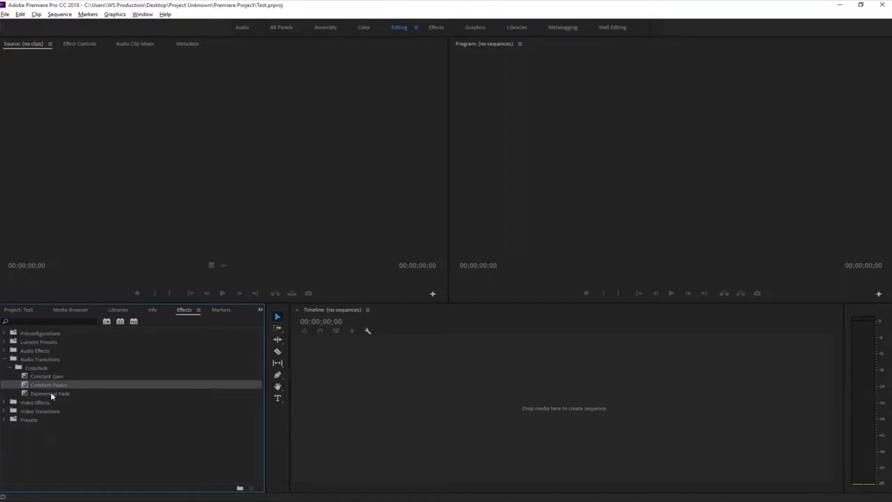
{"action": "left_click", "coordinate": [54, 393]}
{"action": "left_click", "coordinate": [4, 360]}
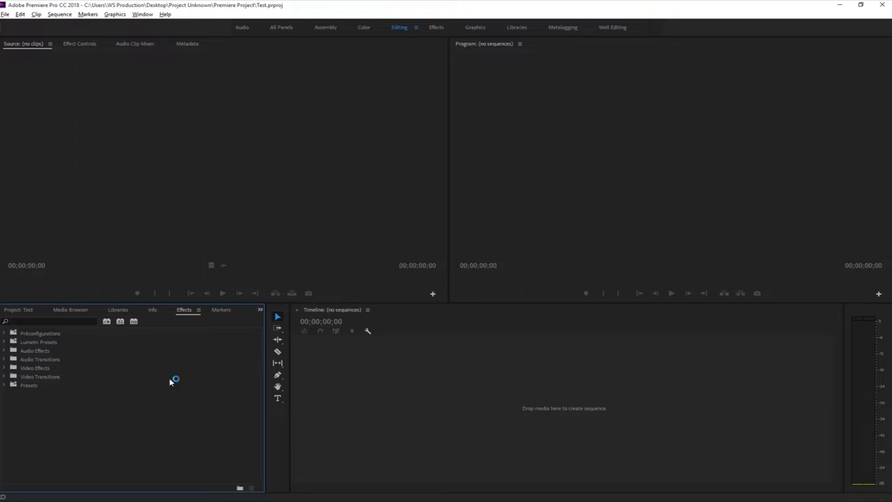
- View the Media Browser, Effects, Markers and History, and return to the project's media area
{"action": "left_click", "coordinate": [67, 311]}
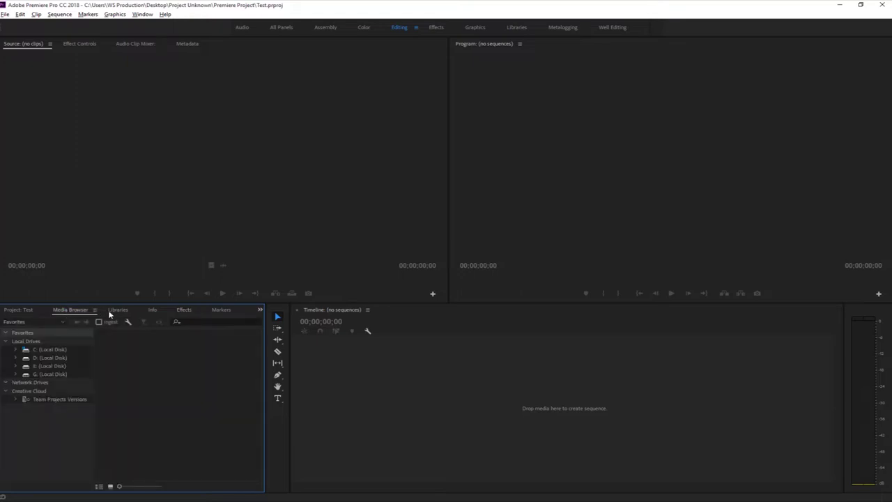
{"action": "left_click", "coordinate": [182, 310]}
{"action": "left_click", "coordinate": [221, 311]}
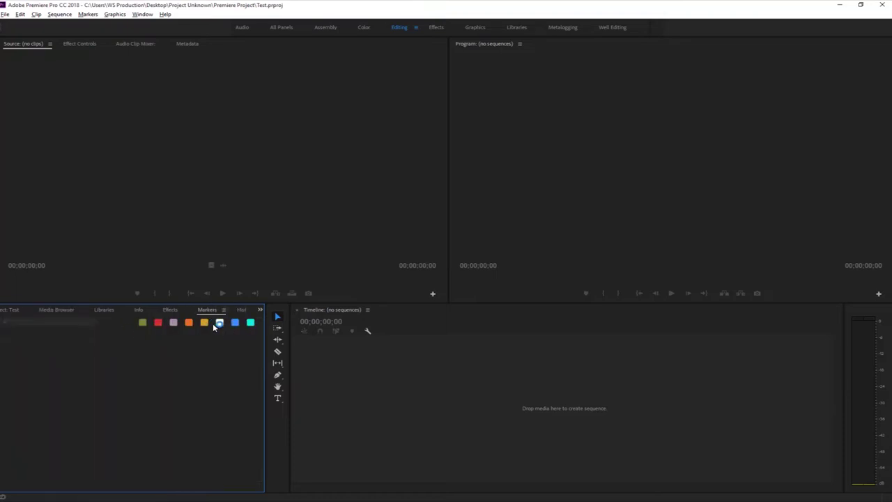
{"action": "left_click", "coordinate": [242, 310]}
{"action": "left_click", "coordinate": [48, 311]}
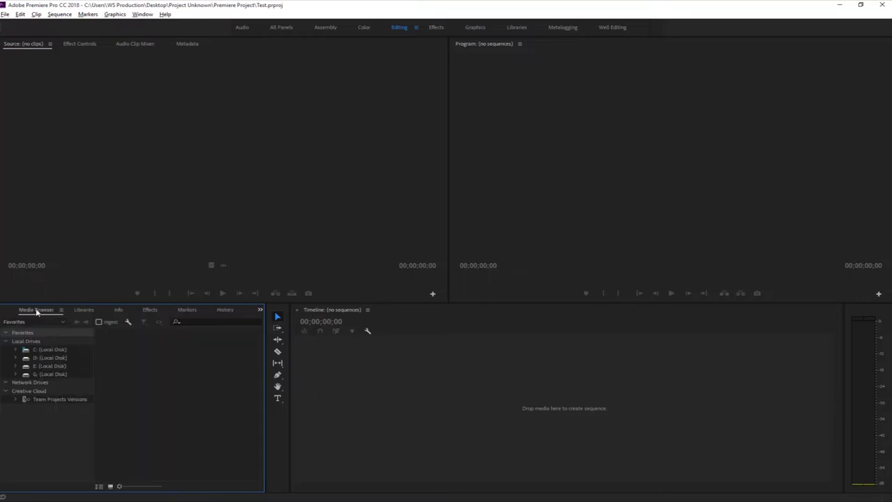
{"action": "left_click", "coordinate": [21, 312]}
{"action": "left_click", "coordinate": [19, 311]}
{"action": "left_click", "coordinate": [28, 311]}
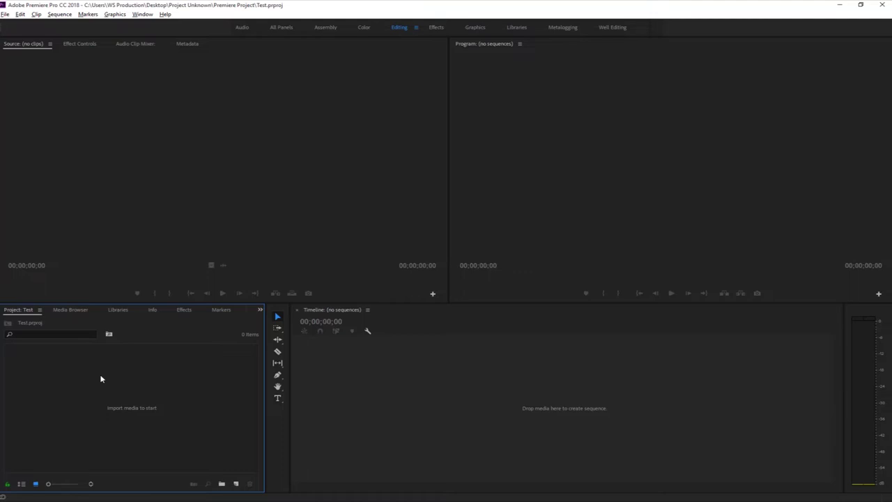
- Import gym 01, gym 02, Image and Music from the Project Unknown folder into the project
{"action": "double_click", "coordinate": [84, 405]}
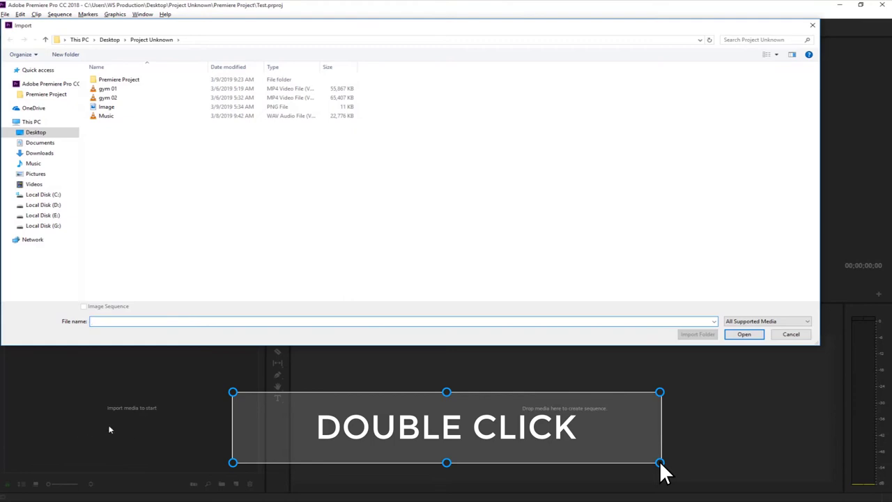
{"action": "key", "text": "ctrl+a"}
{"action": "left_click", "coordinate": [110, 92]}
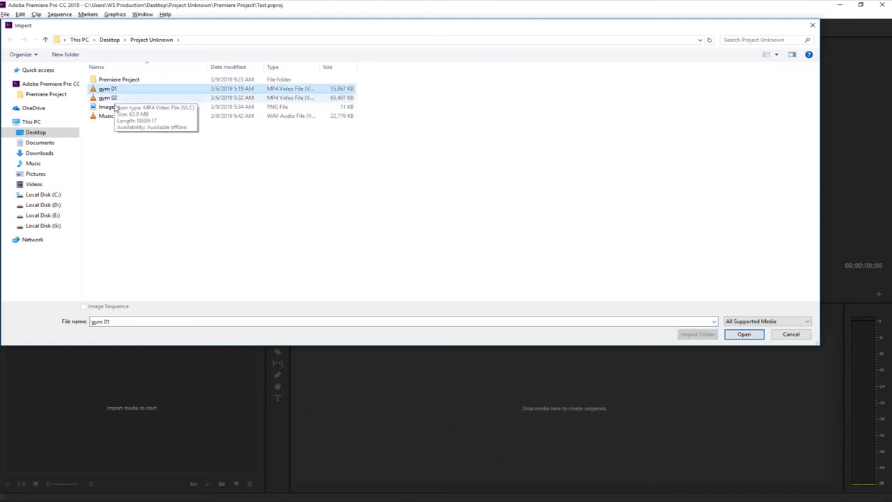
{"action": "left_click", "coordinate": [112, 115], "text": "shift"}
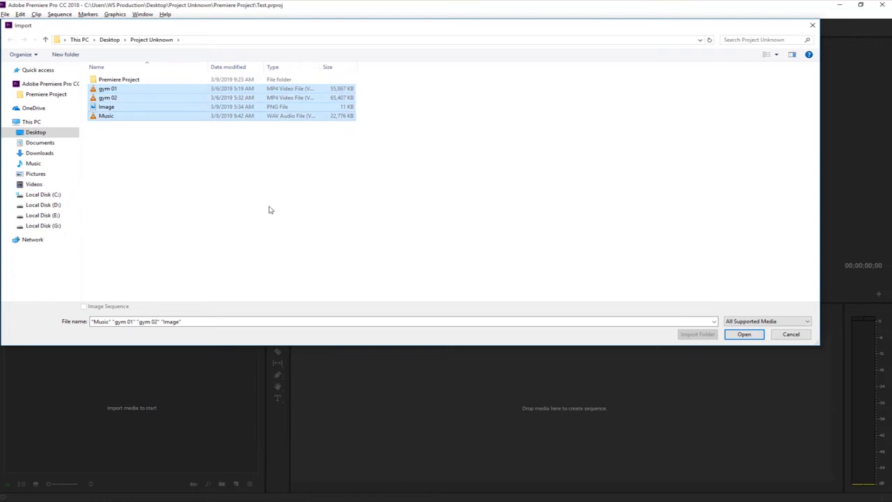
{"action": "left_click", "coordinate": [744, 334]}
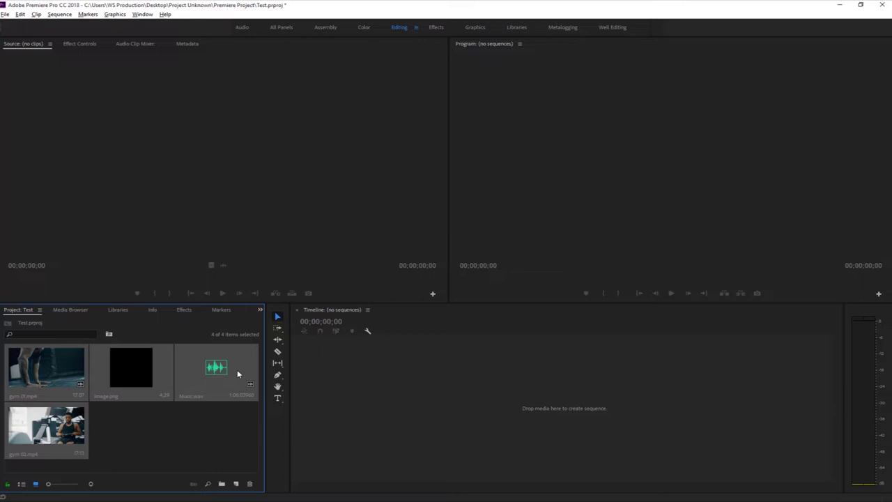
{"action": "left_click", "coordinate": [5, 14]}
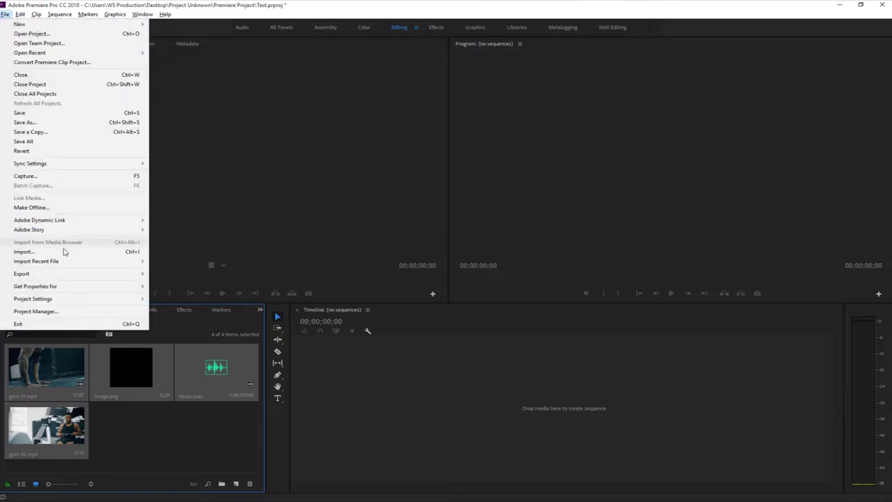
{"action": "left_click", "coordinate": [64, 252]}
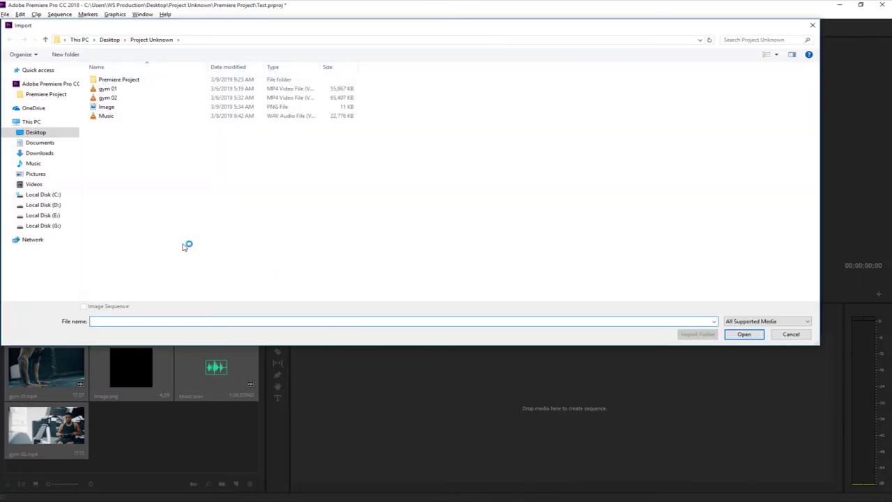
{"action": "left_click", "coordinate": [792, 334]}
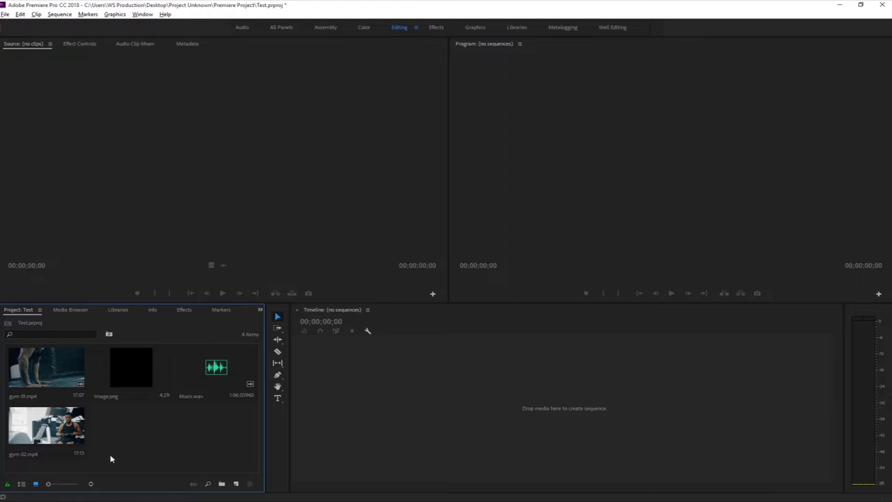
- Create a bin named Footage in the project
{"action": "right_click", "coordinate": [119, 417]}
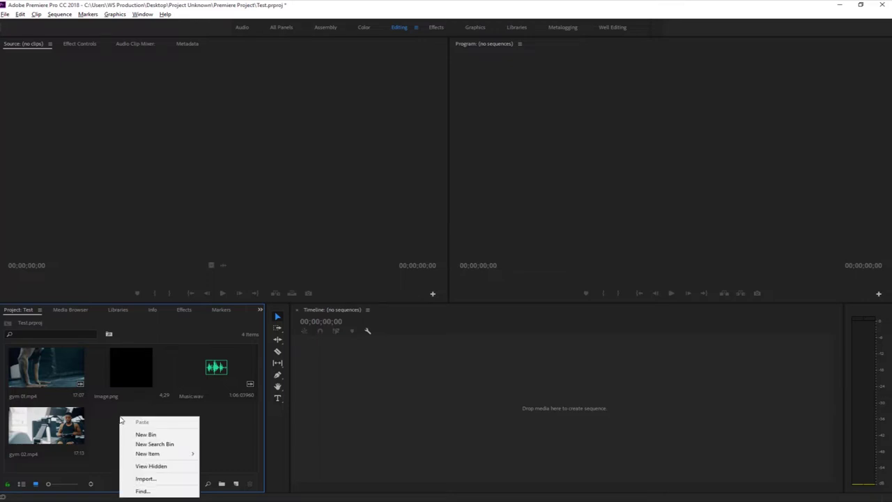
{"action": "left_click", "coordinate": [144, 433]}
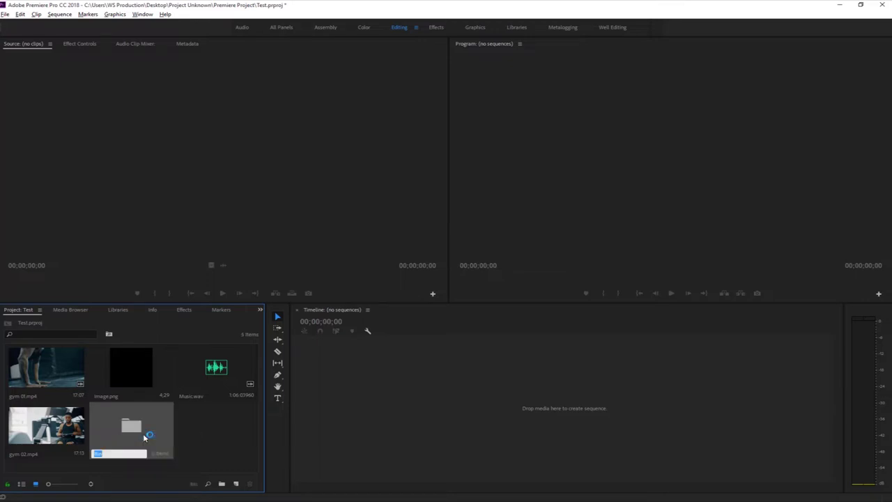
{"action": "type", "text": "Footage"}
{"action": "key", "text": "Tab"}
{"action": "left_click", "coordinate": [205, 433]}
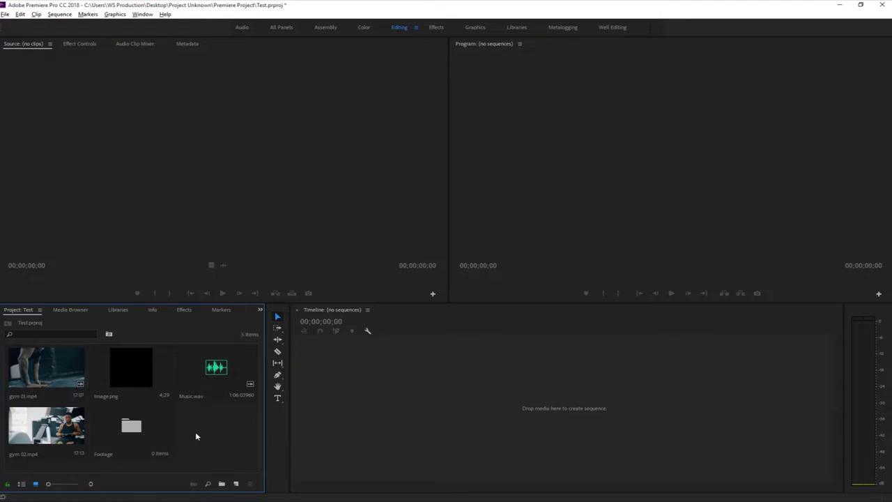
- Move the gym 01.mp4 and gym 02.mp4 clips into the Footage bin
{"action": "left_click", "coordinate": [42, 434]}
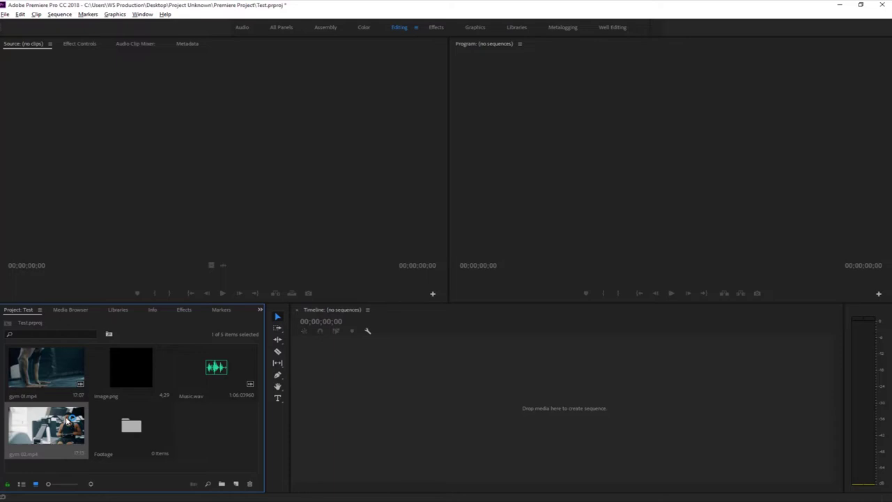
{"action": "left_click", "coordinate": [192, 425]}
{"action": "left_click", "coordinate": [49, 426]}
{"action": "left_click", "coordinate": [55, 375], "text": "ctrl"}
{"action": "left_click_drag", "start_coordinate": [45, 372], "coordinate": [138, 427]}
- Create a bin named Audio and move Music.wav into it
{"action": "right_click", "coordinate": [100, 423]}
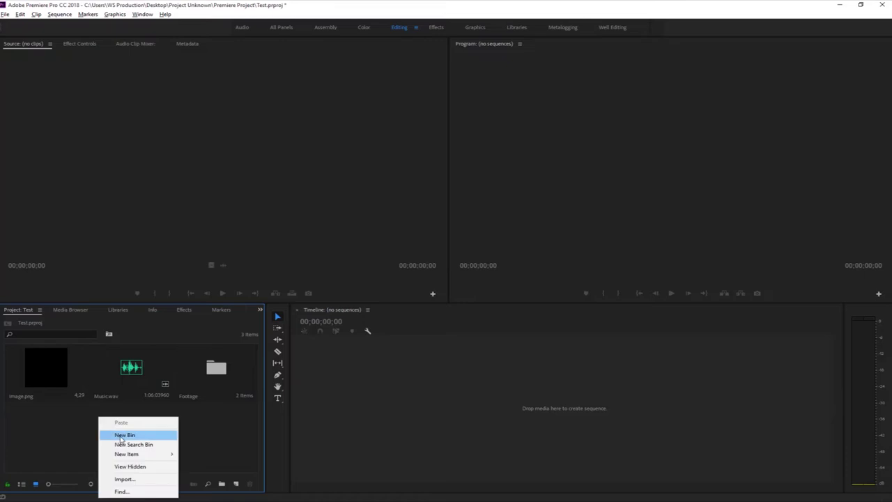
{"action": "left_click", "coordinate": [120, 435]}
{"action": "type", "text": "Audio"}
{"action": "left_click", "coordinate": [121, 440]}
{"action": "left_click_drag", "start_coordinate": [134, 385], "coordinate": [44, 428]}
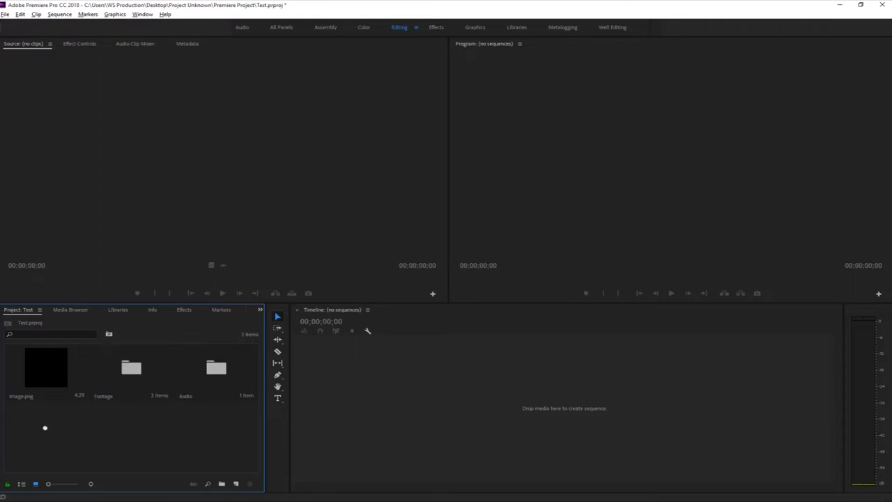
- Create a bin named Graphics in the project
{"action": "right_click", "coordinate": [45, 428]}
{"action": "left_click", "coordinate": [67, 438]}
{"action": "type", "text": "Graphics"}
{"action": "key", "text": "Return"}
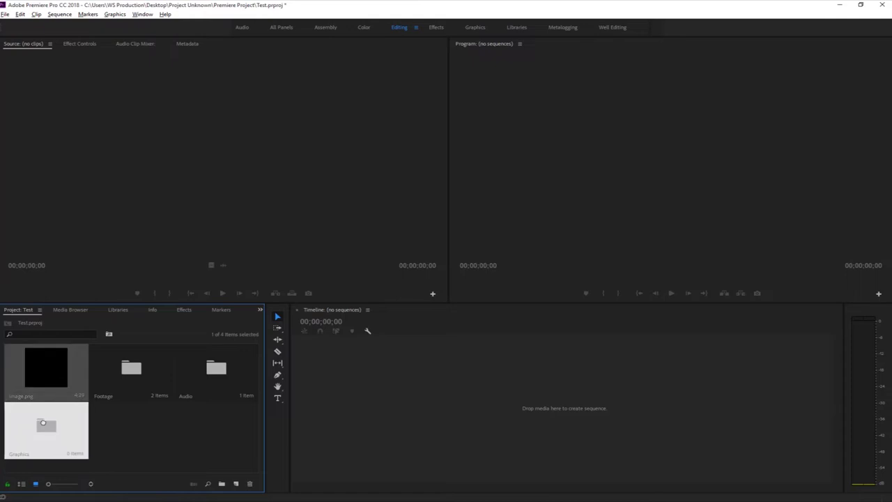
- Move image.png into the Graphics bin
{"action": "left_click_drag", "start_coordinate": [43, 424], "coordinate": [45, 424]}
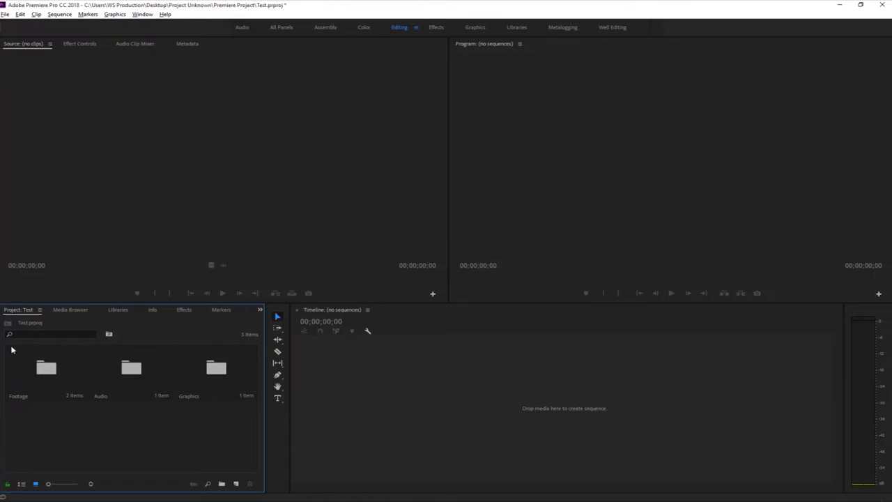
{"action": "double_click", "coordinate": [43, 380]}
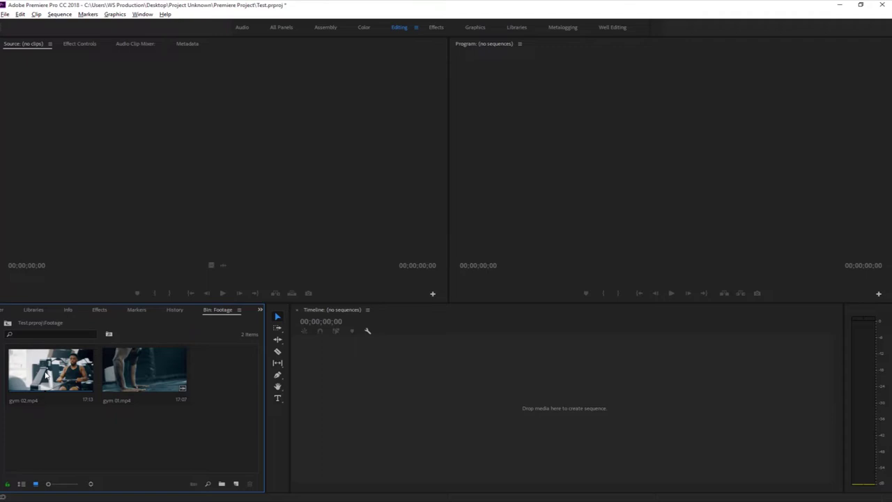
{"action": "left_click_drag", "start_coordinate": [46, 377], "coordinate": [370, 360]}
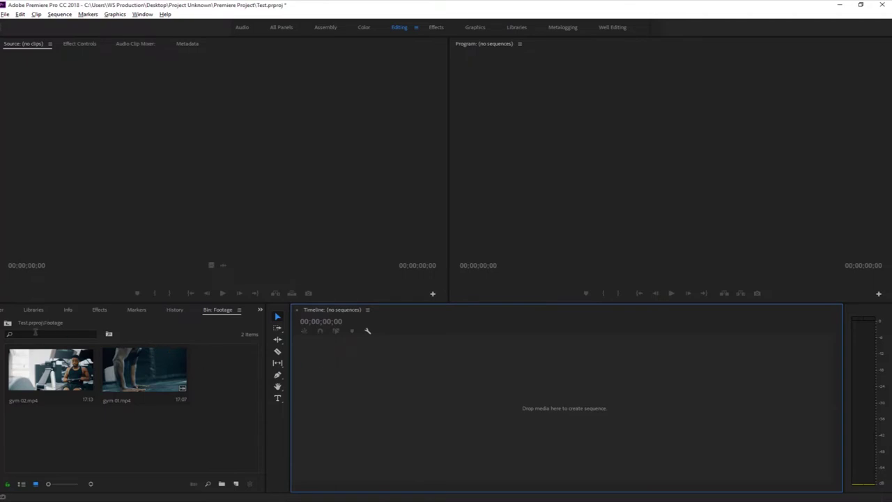
{"action": "left_click", "coordinate": [7, 325]}
{"action": "right_click", "coordinate": [101, 422]}
{"action": "mouse_move", "coordinate": [133, 458]}
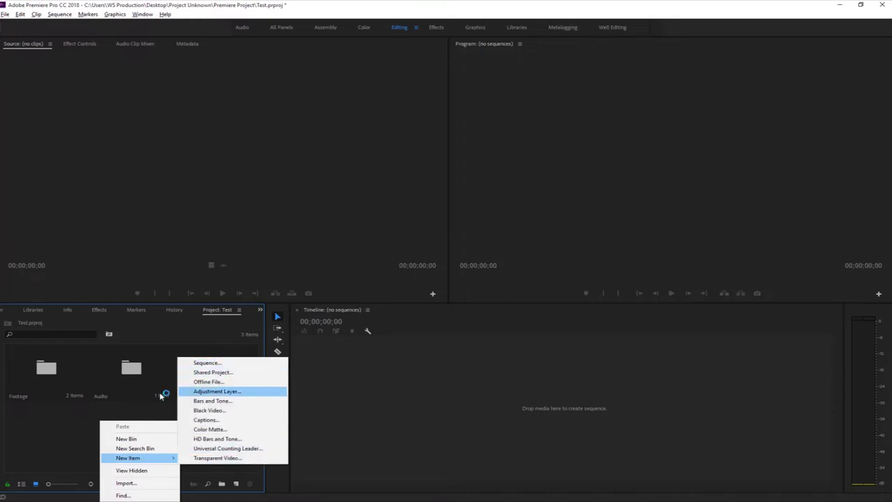
{"action": "left_click", "coordinate": [86, 415]}
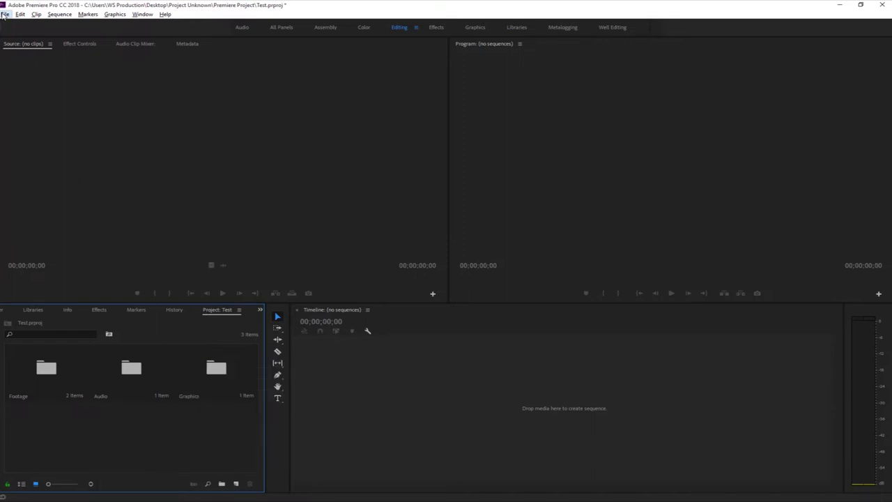
- Start a new sequence with the Custom editing mode and a timebase of 24.00 frames/second
{"action": "left_click", "coordinate": [4, 14]}
{"action": "mouse_move", "coordinate": [19, 25]}
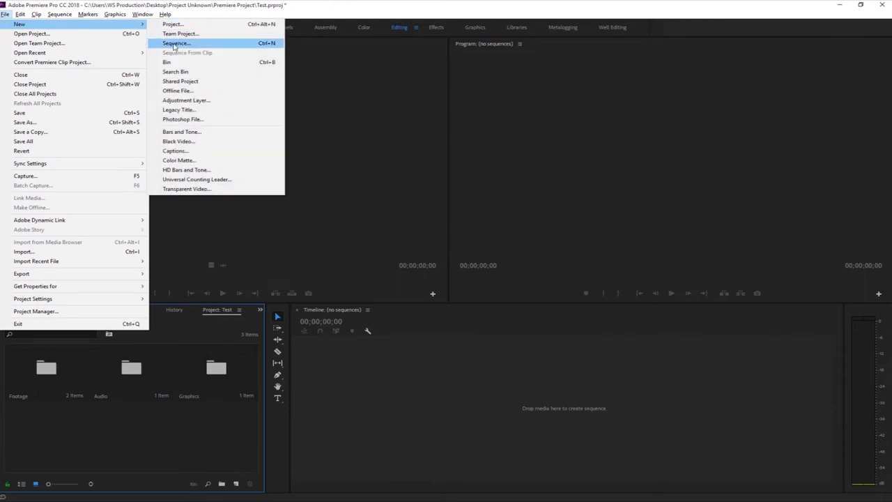
{"action": "left_click", "coordinate": [267, 43]}
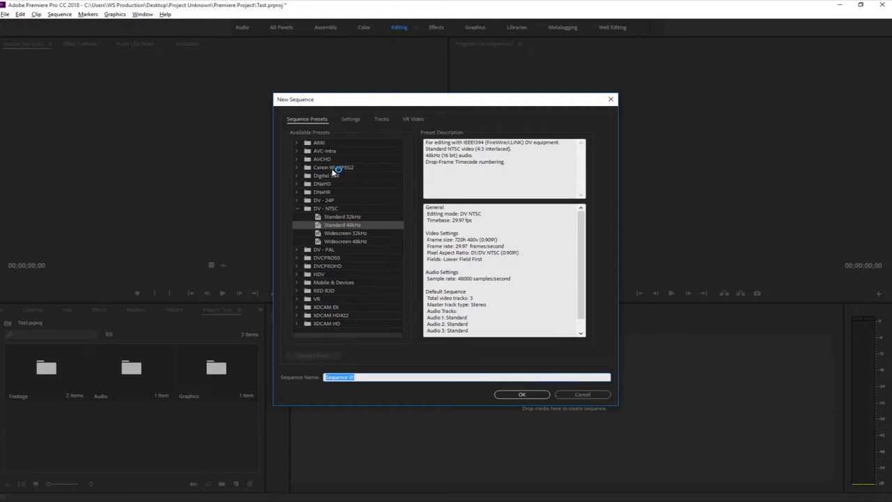
{"action": "left_click", "coordinate": [349, 120]}
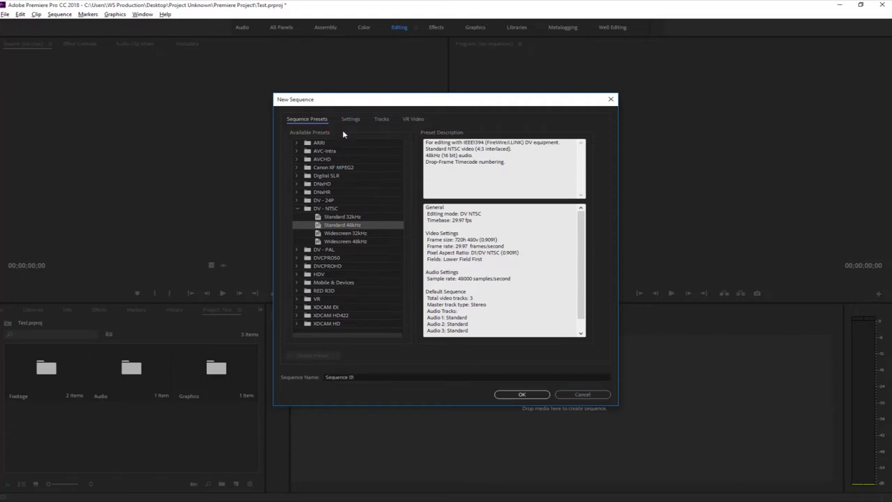
{"action": "left_click", "coordinate": [349, 120]}
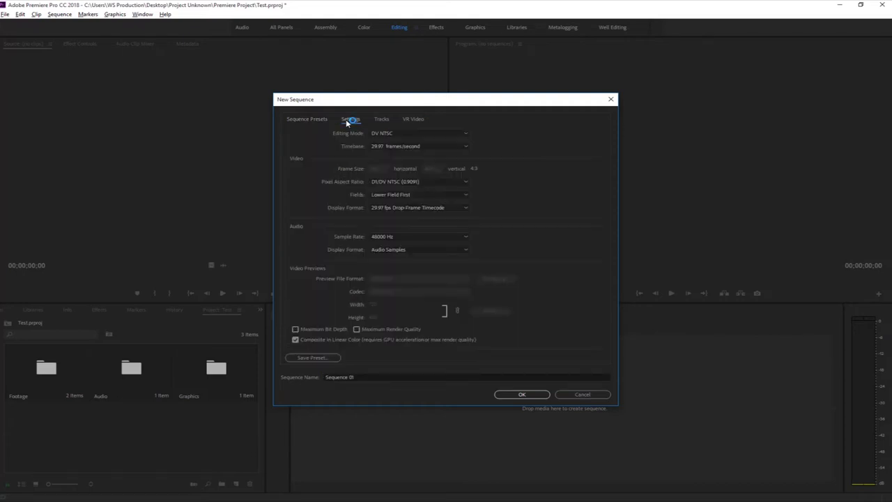
{"action": "left_click", "coordinate": [385, 133]}
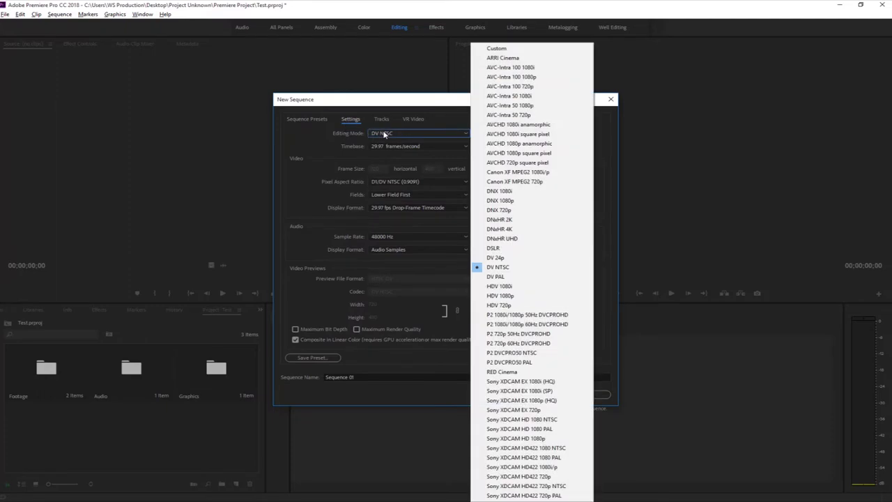
{"action": "left_click", "coordinate": [535, 182]}
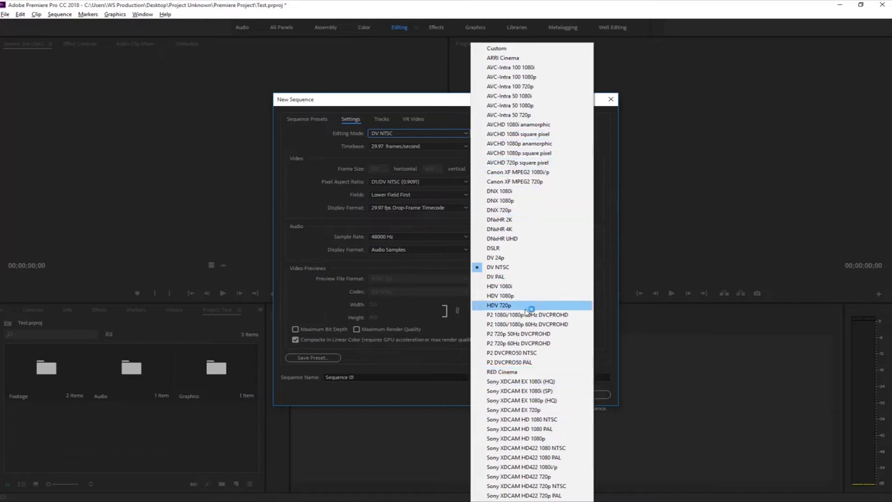
{"action": "left_click", "coordinate": [499, 49]}
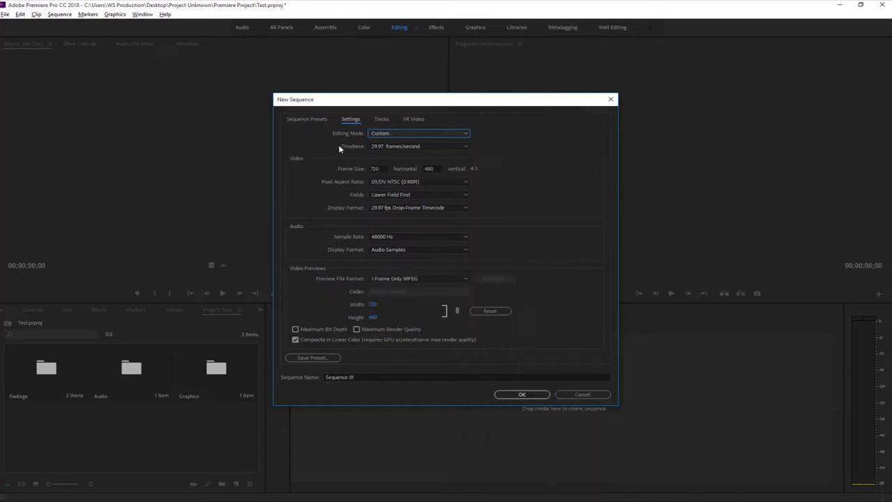
{"action": "left_click", "coordinate": [394, 147]}
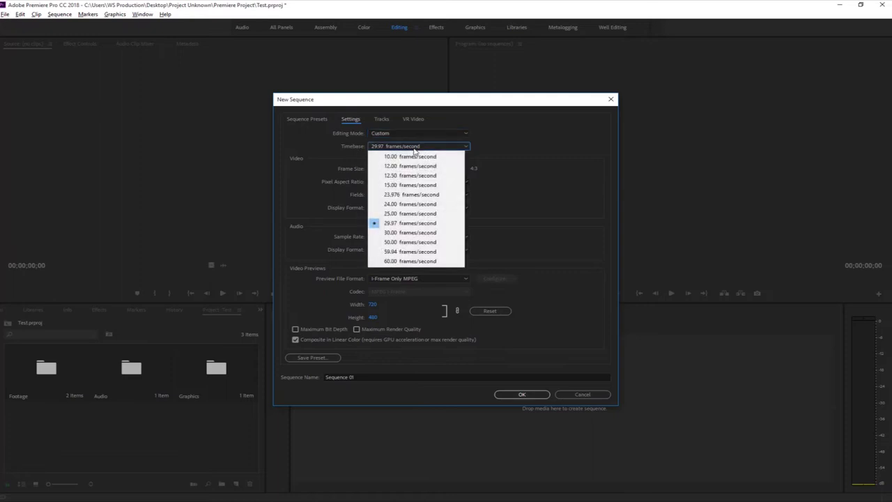
{"action": "left_click", "coordinate": [394, 204]}
- Set the new sequence's frame size to 1920 horizontal by 1080 vertical
{"action": "left_click", "coordinate": [375, 169]}
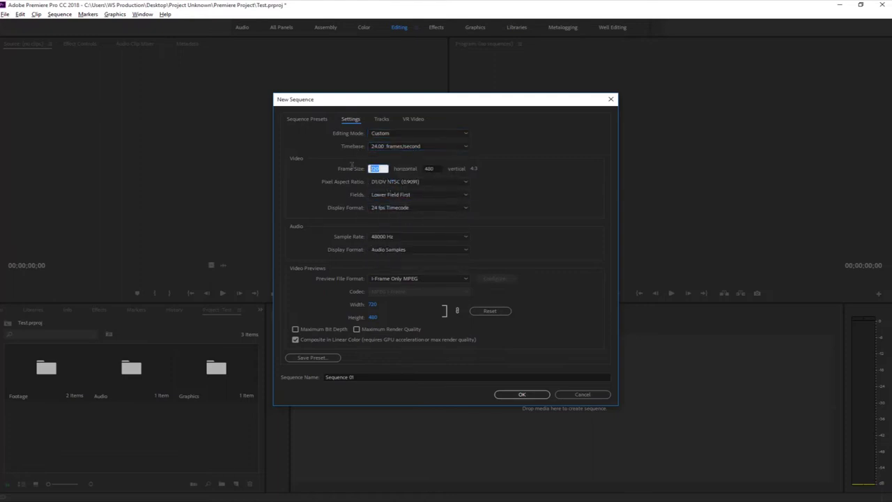
{"action": "type", "text": "1920"}
{"action": "key", "text": "Tab"}
{"action": "type", "text": "1080"}
{"action": "key", "text": "Tab"}
- Choose the 24 fps Timecode display format and the 48000 Hz audio sample rate for the new sequence
{"action": "left_click", "coordinate": [375, 207]}
{"action": "left_click", "coordinate": [376, 207]}
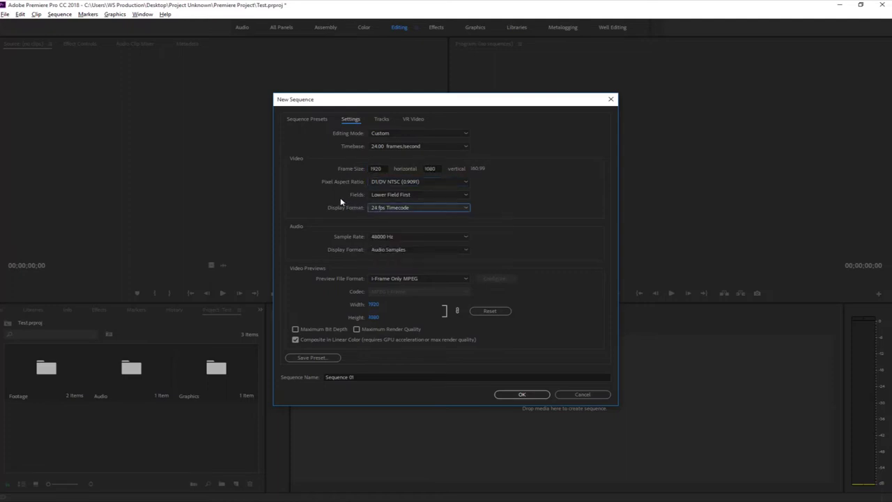
{"action": "left_click", "coordinate": [383, 238]}
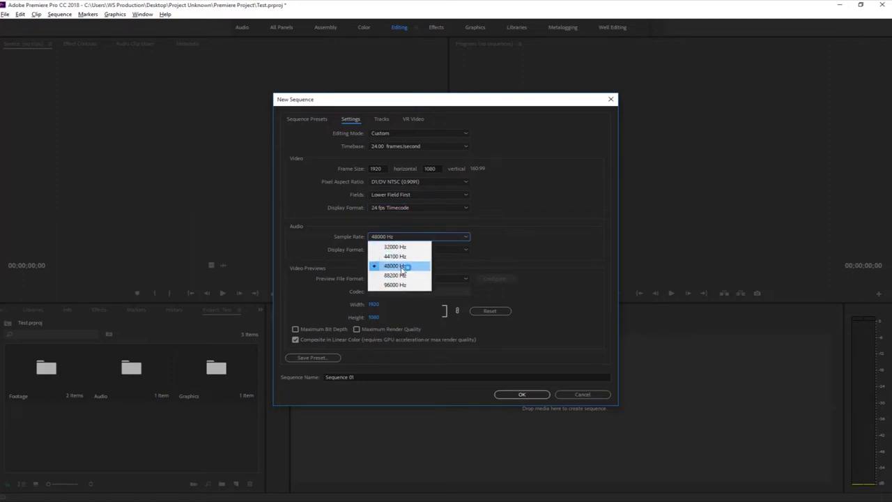
{"action": "left_click", "coordinate": [403, 268]}
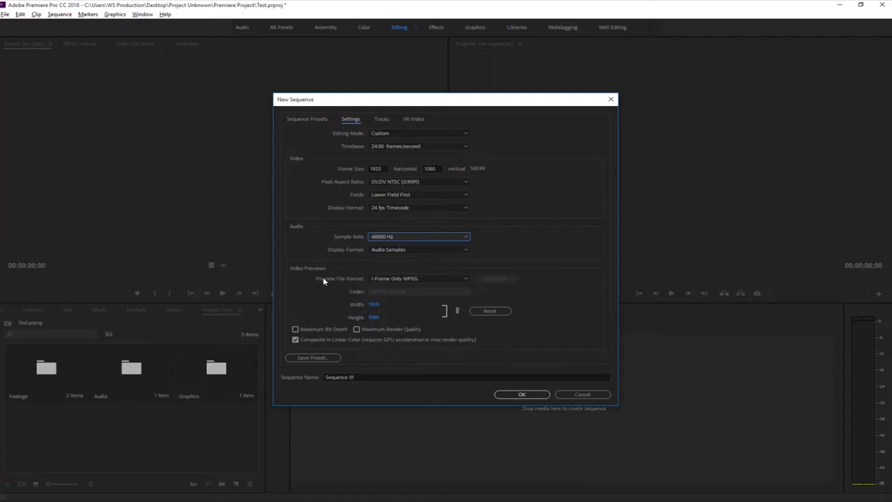
- Try video preview widths of 1280 and 640, and return the preview width to 1920
{"action": "left_click", "coordinate": [372, 304]}
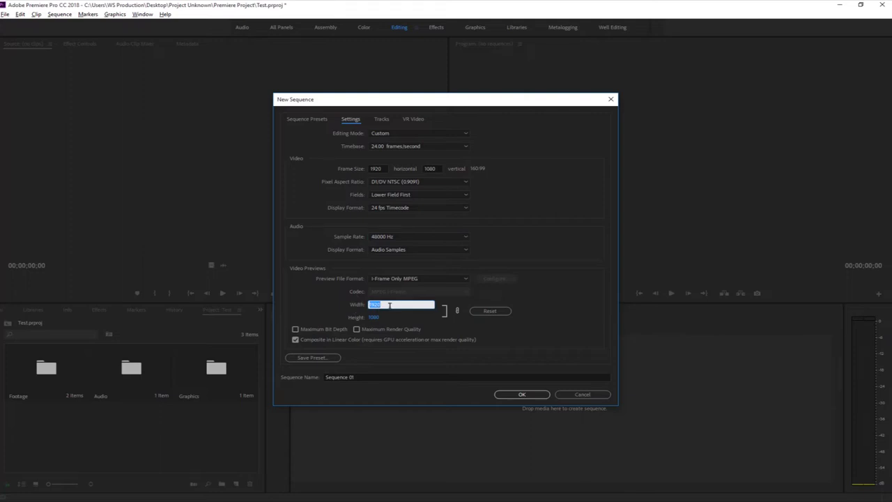
{"action": "type", "text": "1280"}
{"action": "key", "text": "Tab"}
{"action": "left_click", "coordinate": [375, 305]}
{"action": "type", "text": "640"}
{"action": "key", "text": "Tab"}
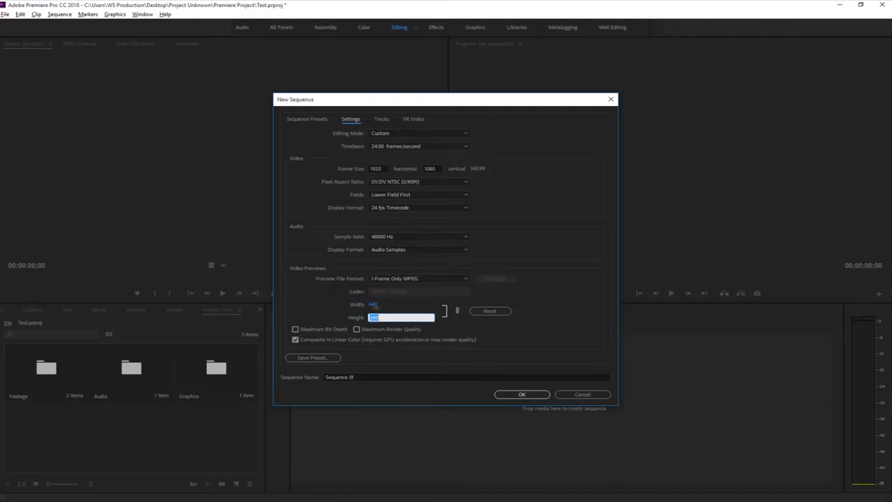
{"action": "left_click", "coordinate": [320, 308]}
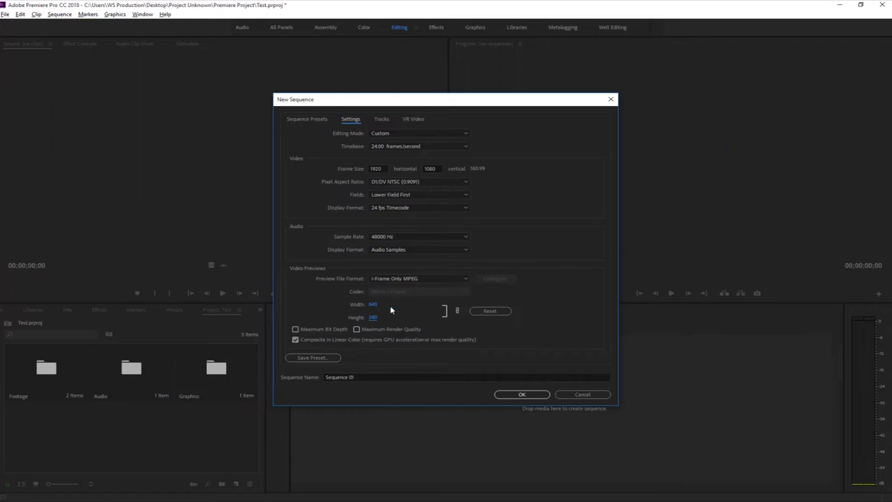
{"action": "left_click", "coordinate": [368, 304]}
{"action": "type", "text": "1920"}
{"action": "key", "text": "Tab"}
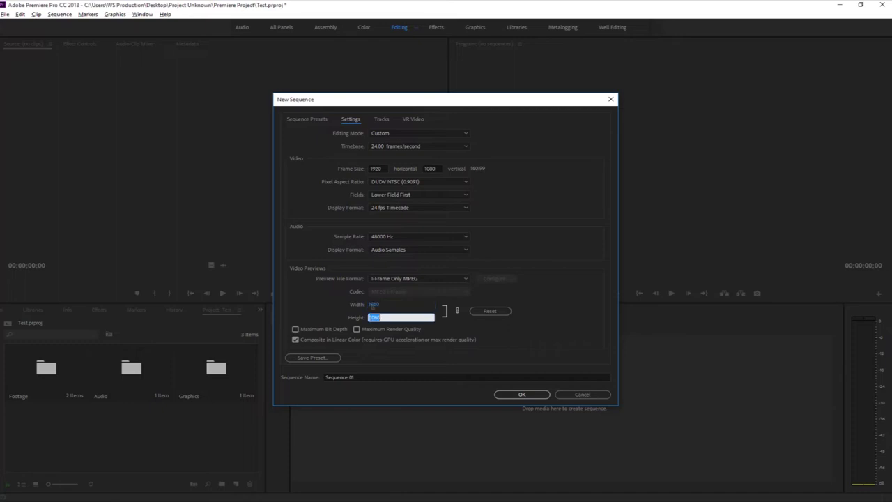
{"action": "left_click", "coordinate": [345, 304]}
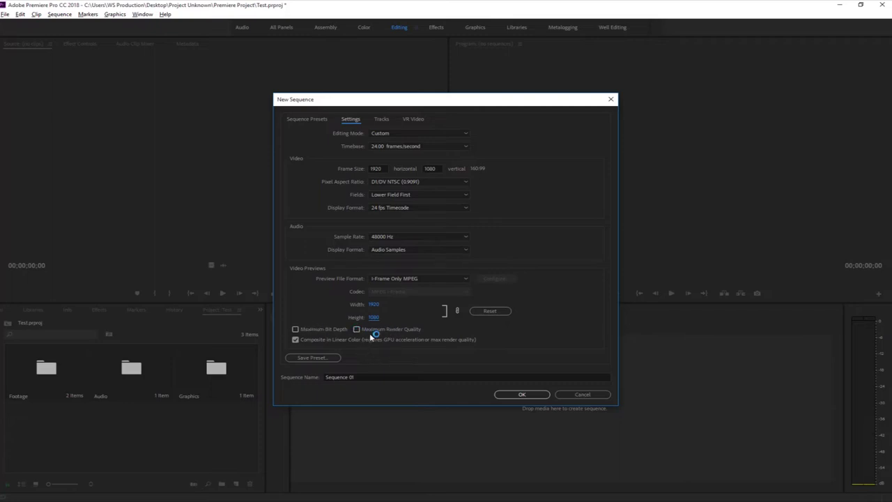
- Name the sequence Fitness and create it with the chosen settings
{"action": "left_click", "coordinate": [372, 380]}
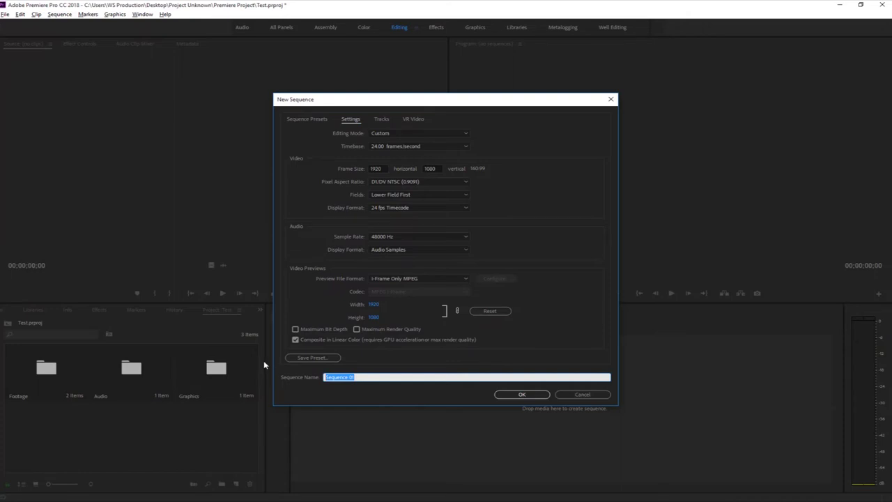
{"action": "type", "text": "Fitness"}
{"action": "key", "text": "Return"}
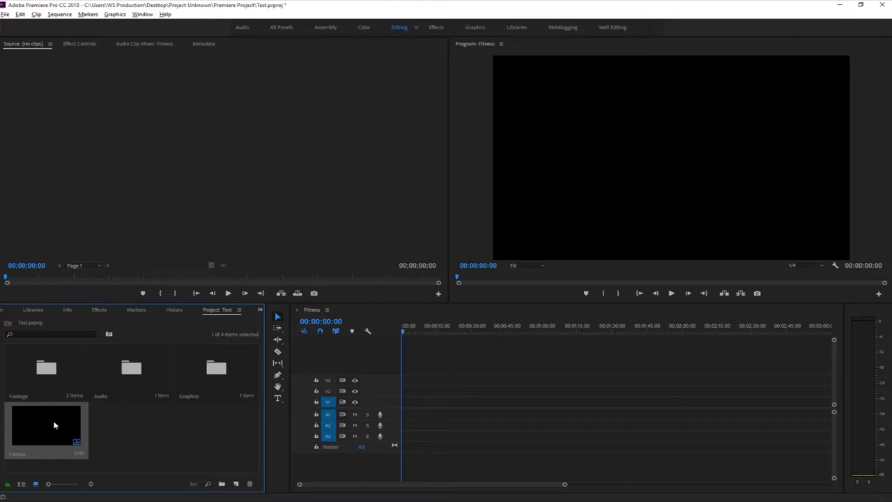
{"action": "left_click", "coordinate": [481, 405]}
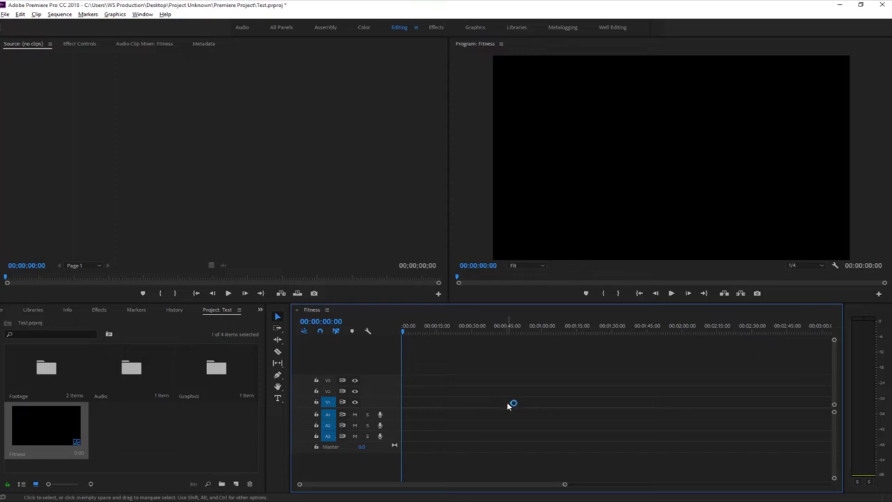
- Open gym 01.mp4 from the Footage bin in the Source Monitor
{"action": "double_click", "coordinate": [39, 371]}
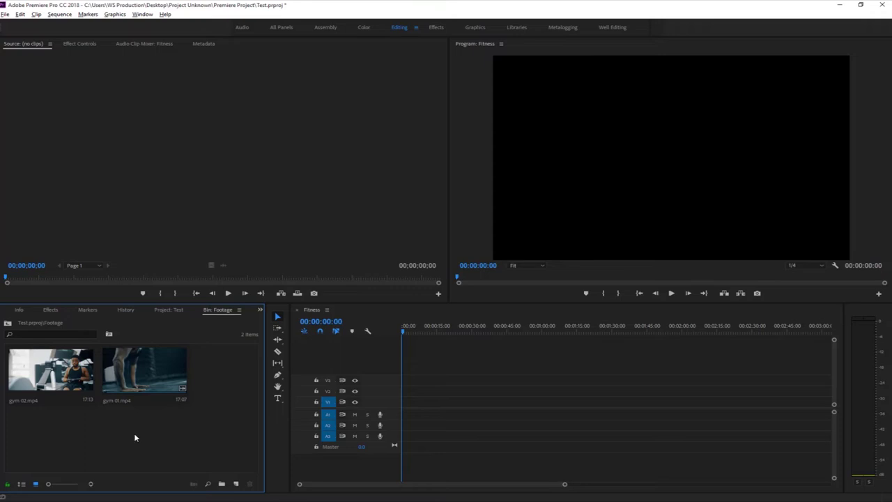
{"action": "left_click", "coordinate": [142, 373]}
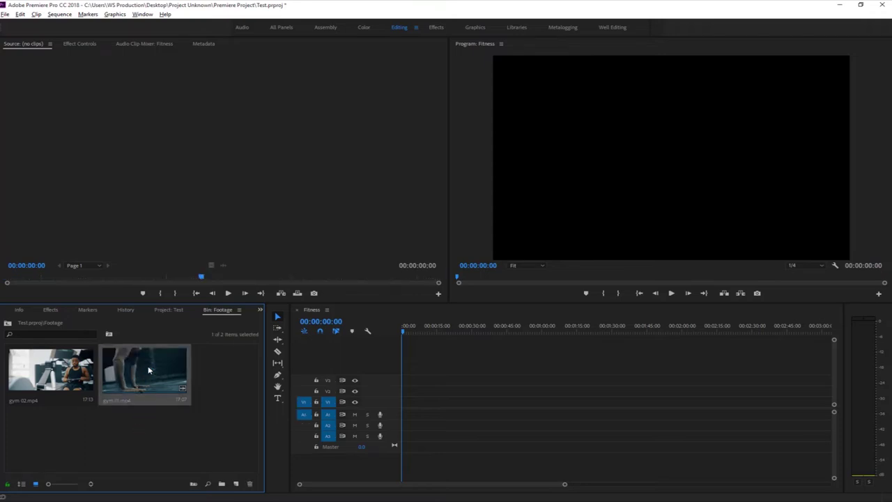
{"action": "double_click", "coordinate": [148, 370]}
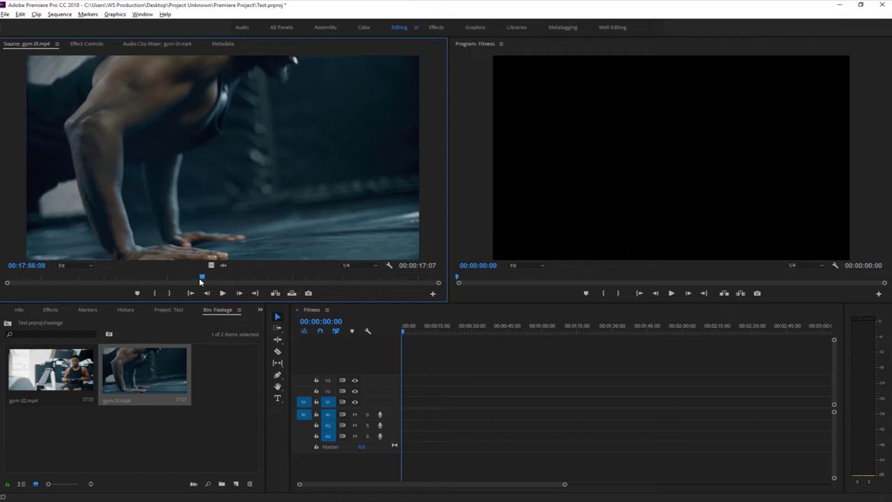
- Preview gym 01.mp4 by playing and scrubbing it, and check its audio waveform
{"action": "key", "text": "space"}
{"action": "key", "text": "space"}
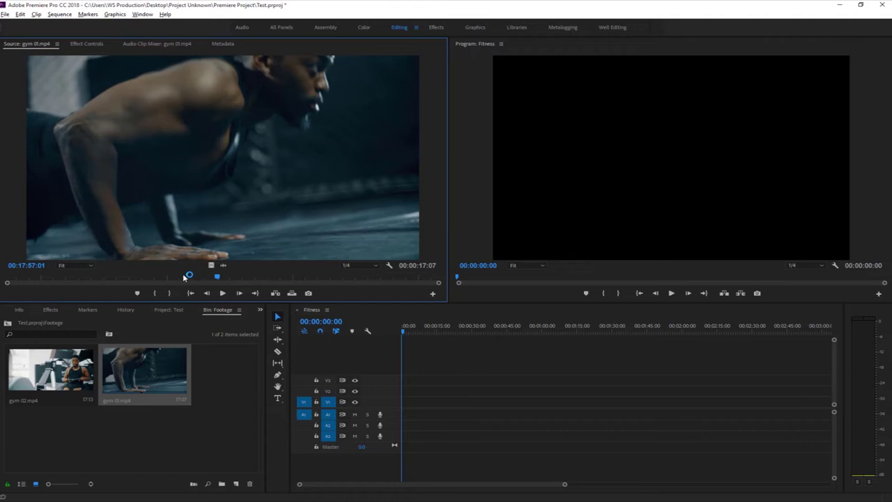
{"action": "left_click", "coordinate": [224, 265]}
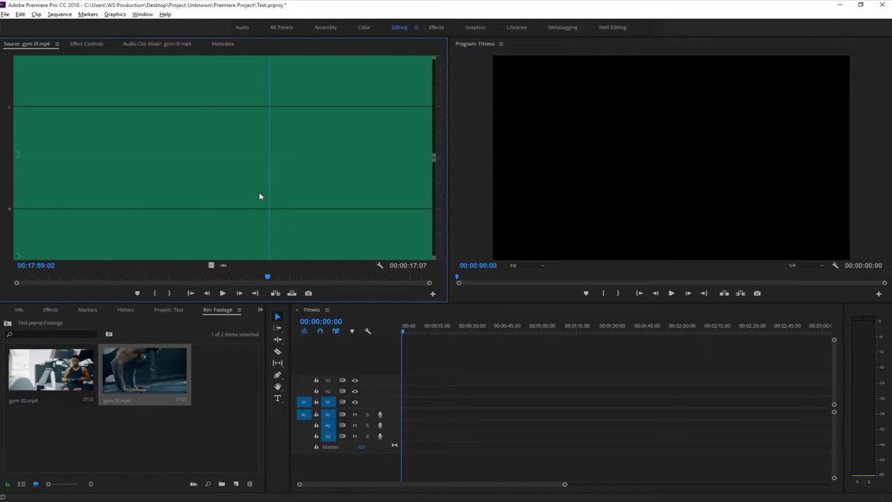
{"action": "left_click", "coordinate": [210, 265]}
{"action": "left_click", "coordinate": [69, 279]}
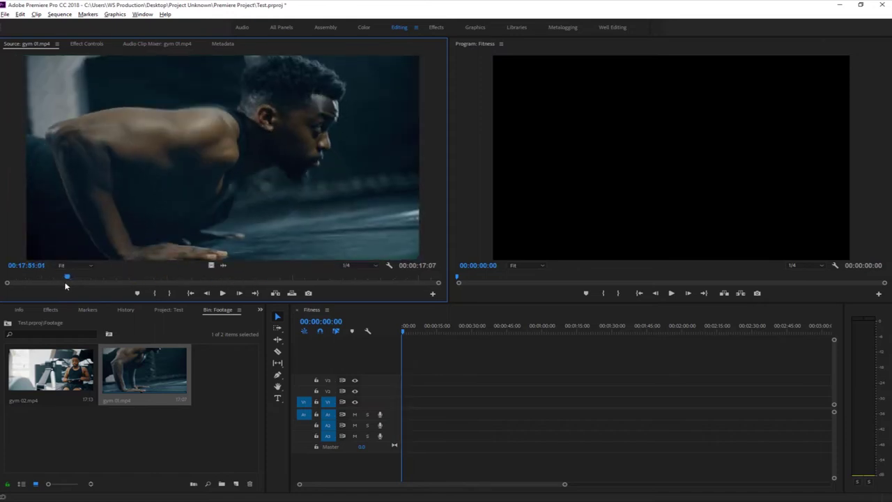
{"action": "left_click", "coordinate": [66, 282]}
{"action": "key", "text": "Right"}
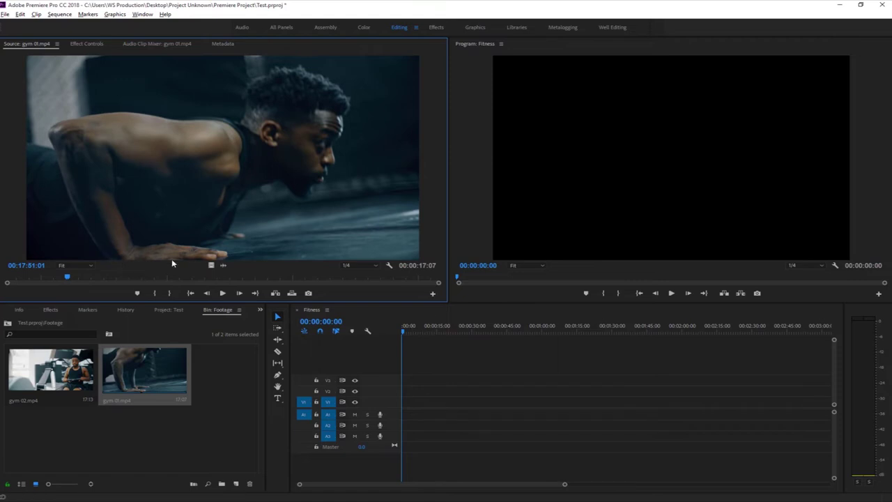
- Mark the in point of gym 01.mp4 at 00:17:49:18 and the out point at 00:17:52:09
{"action": "left_click", "coordinate": [34, 277]}
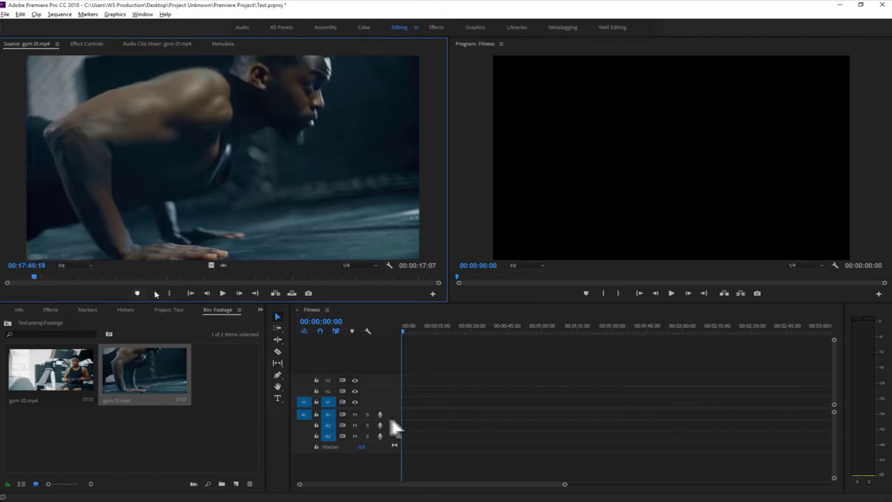
{"action": "key", "text": "i"}
{"action": "key", "text": "space"}
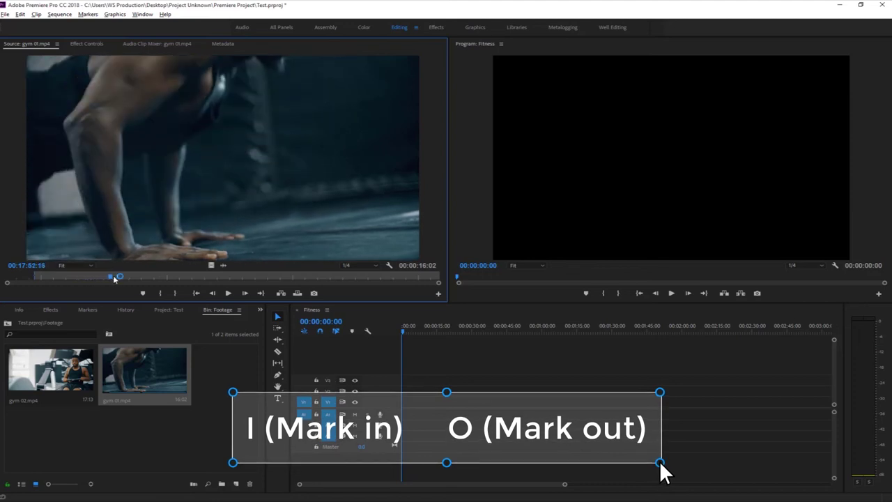
{"action": "key", "text": "space"}
{"action": "key", "text": "o"}
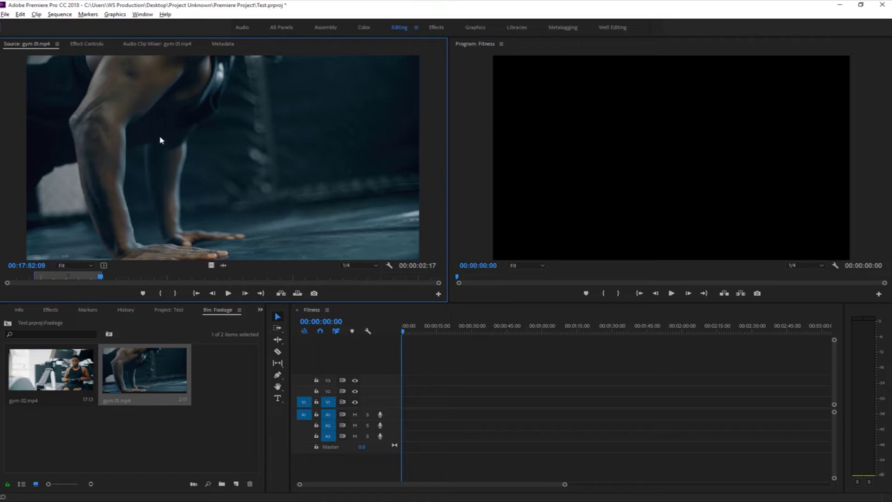
- Place the trimmed gym 01.mp4 at the start of V1 and A1 in the Fitness sequence, keeping the existing sequence settings
{"action": "left_click_drag", "start_coordinate": [156, 131], "coordinate": [404, 408]}
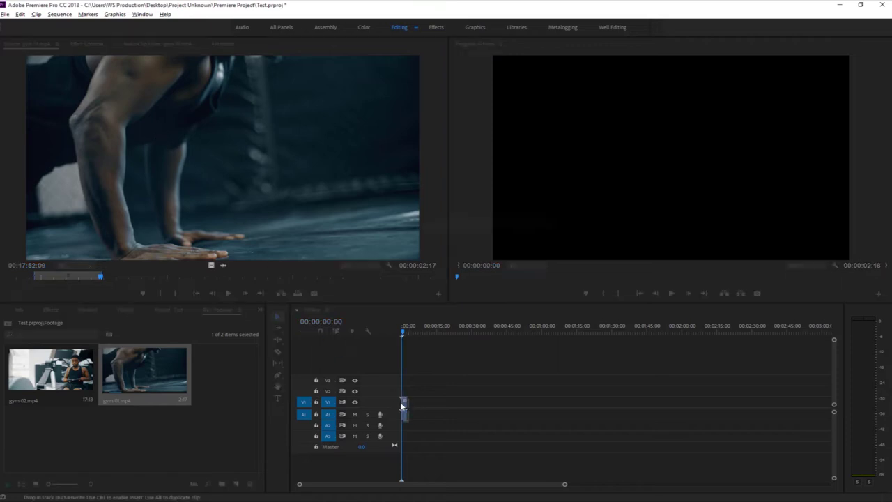
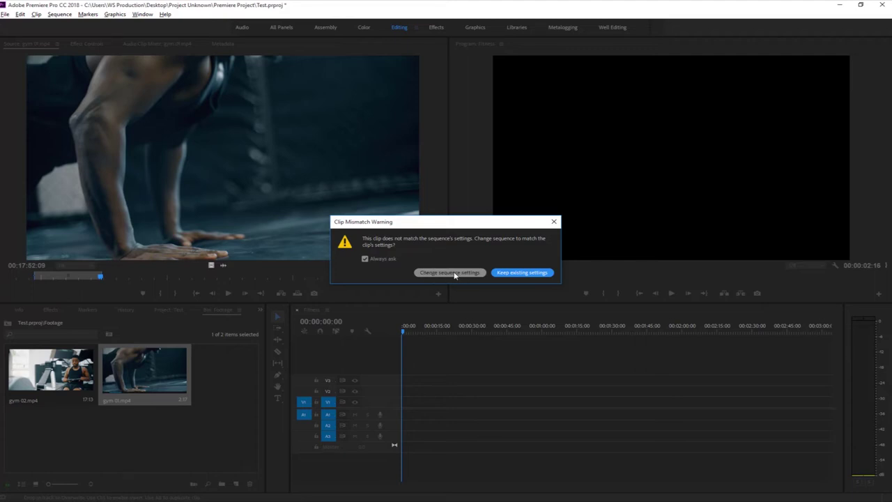
{"action": "left_click", "coordinate": [525, 274]}
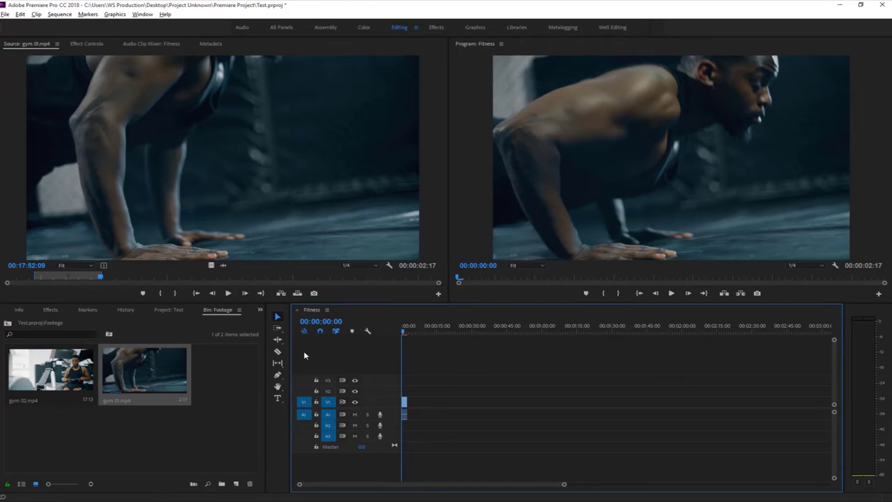
- Create a new sequence from the gym 01.mp4 clip in the Footage bin
{"action": "left_click", "coordinate": [215, 368]}
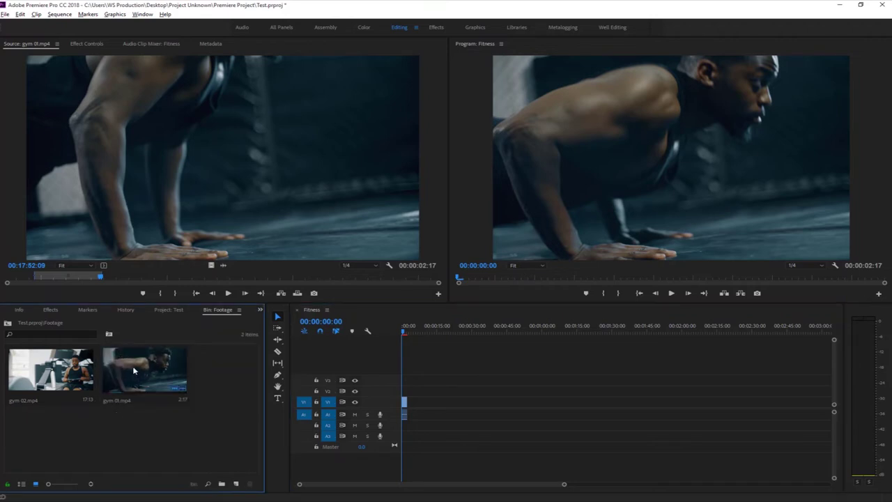
{"action": "right_click", "coordinate": [139, 371]}
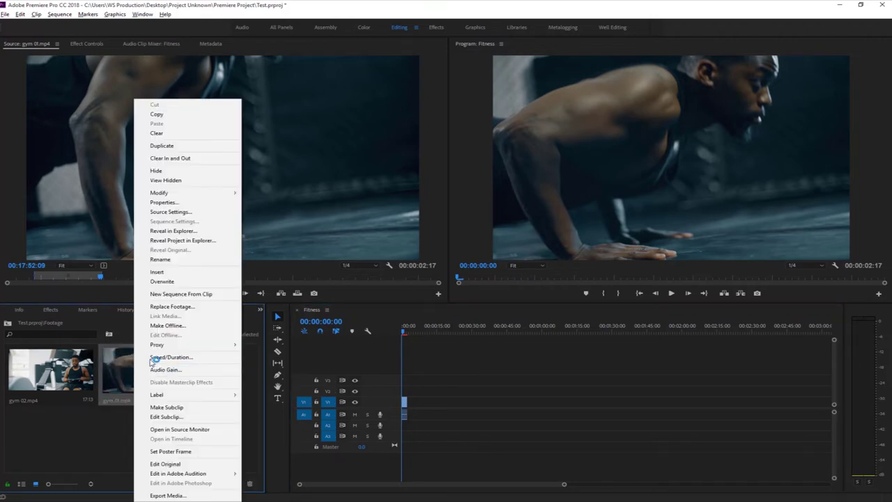
{"action": "left_click", "coordinate": [197, 295]}
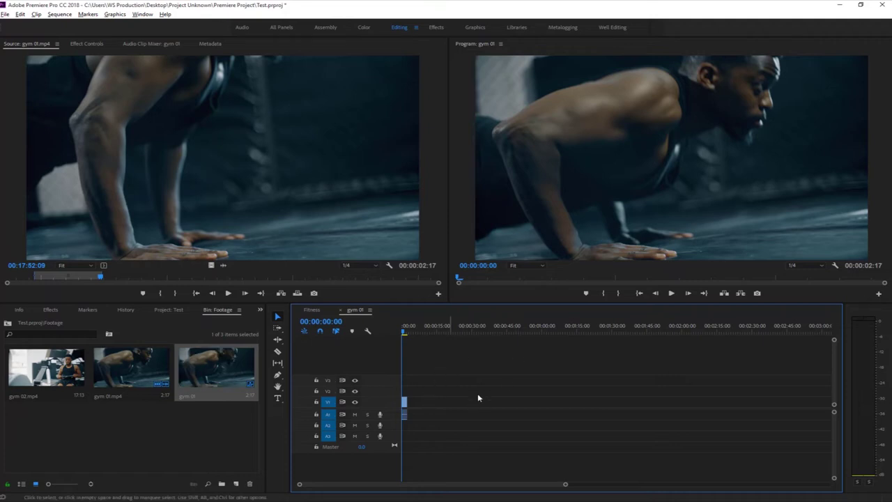
- Split the gym 01.mp4 clip in the new sequence at 00:00:00:07 with the Razor tool
{"action": "left_click", "coordinate": [405, 403]}
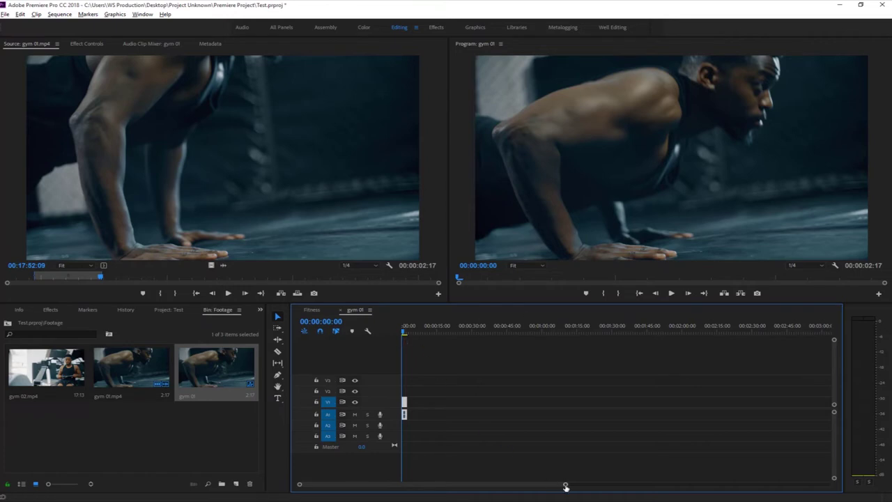
{"action": "left_click_drag", "start_coordinate": [565, 486], "coordinate": [445, 488]}
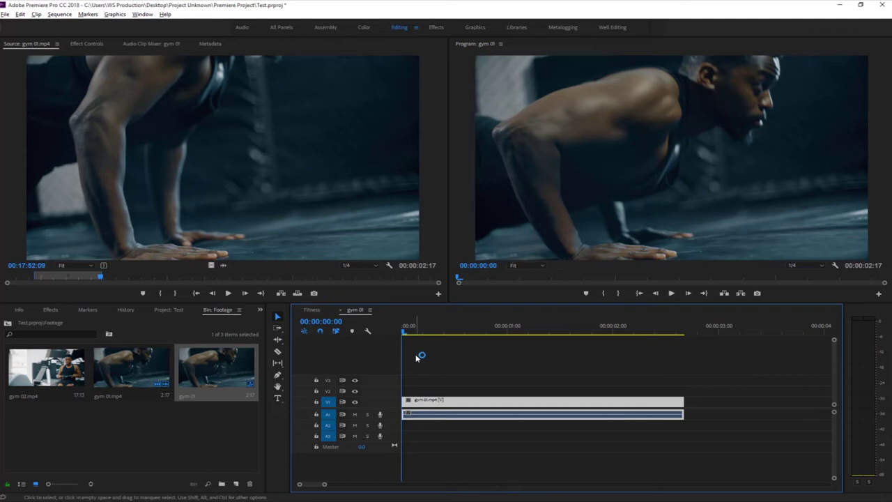
{"action": "left_click_drag", "start_coordinate": [419, 335], "coordinate": [486, 334]}
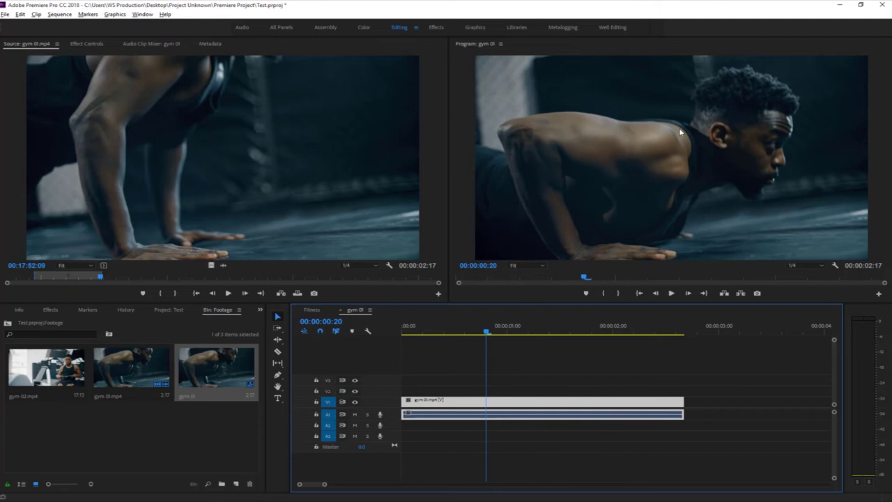
{"action": "left_click_drag", "start_coordinate": [486, 334], "coordinate": [432, 334]}
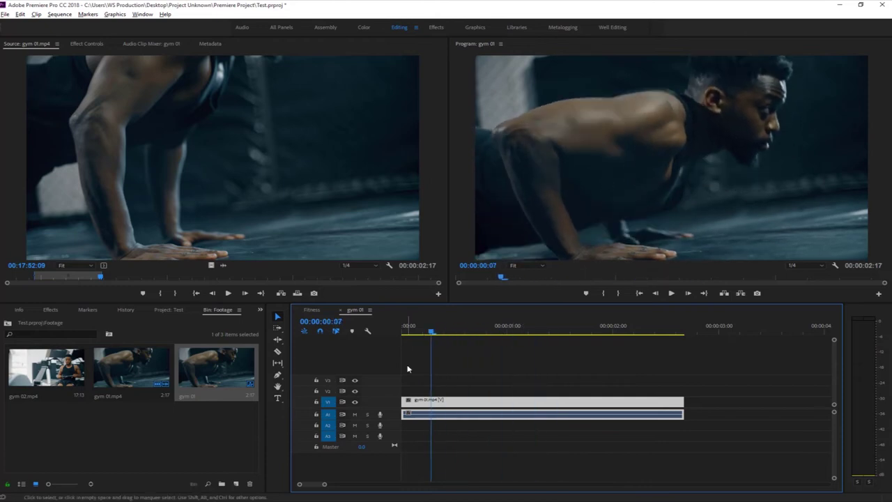
{"action": "left_click", "coordinate": [277, 352]}
{"action": "left_click", "coordinate": [433, 402]}
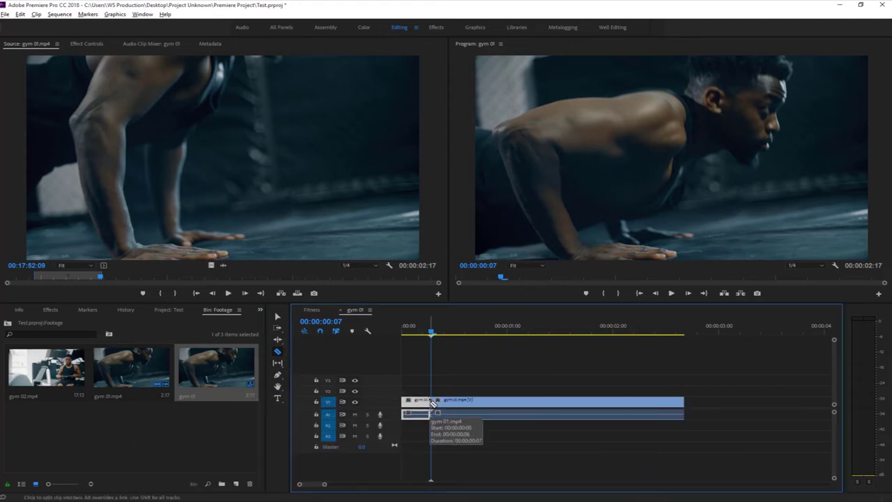
{"action": "left_click", "coordinate": [278, 317]}
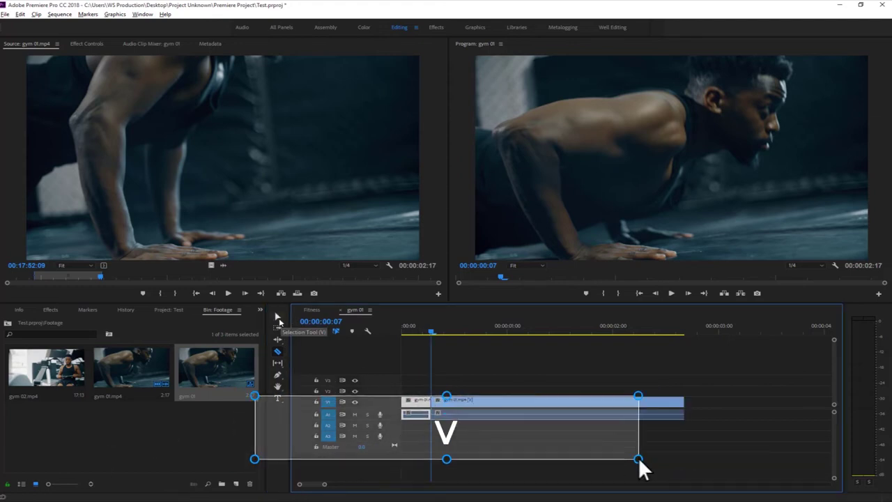
- Split the gym 01.mp4 clip again at 00:00:01:02 with the Razor tool
{"action": "left_click_drag", "start_coordinate": [432, 332], "coordinate": [520, 334]}
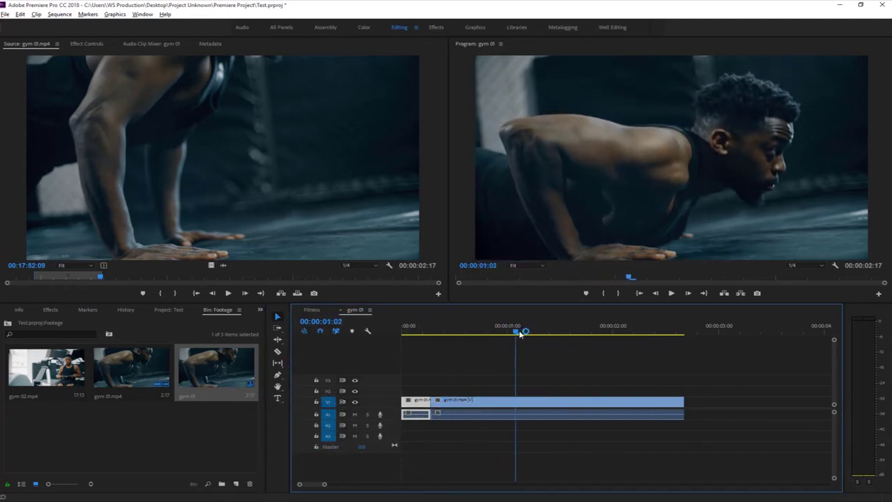
{"action": "key", "text": "c"}
{"action": "left_click", "coordinate": [516, 401]}
{"action": "key", "text": "v"}
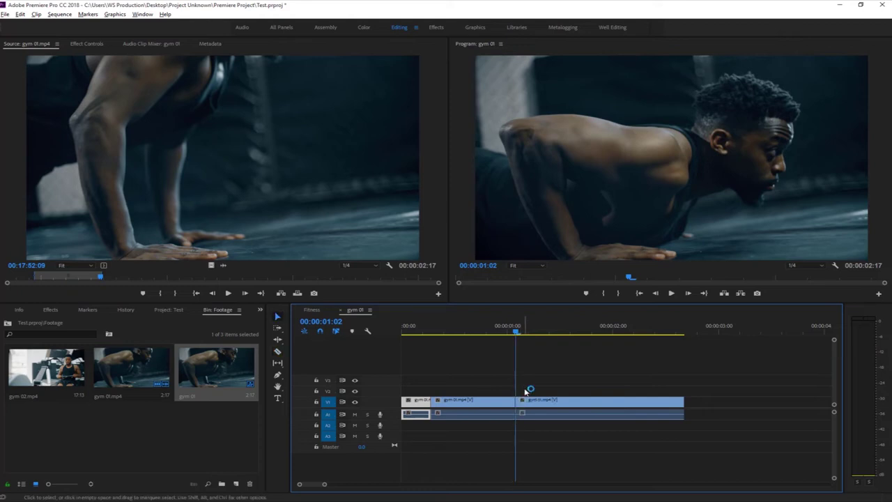
- Move the last gym 01.mp4 piece to start at 00:00:01:13 and split it at 00:00:02:11
{"action": "left_click_drag", "start_coordinate": [520, 335], "coordinate": [578, 334]}
{"action": "left_click_drag", "start_coordinate": [534, 412], "coordinate": [580, 411]}
{"action": "left_click_drag", "start_coordinate": [579, 333], "coordinate": [663, 332]}
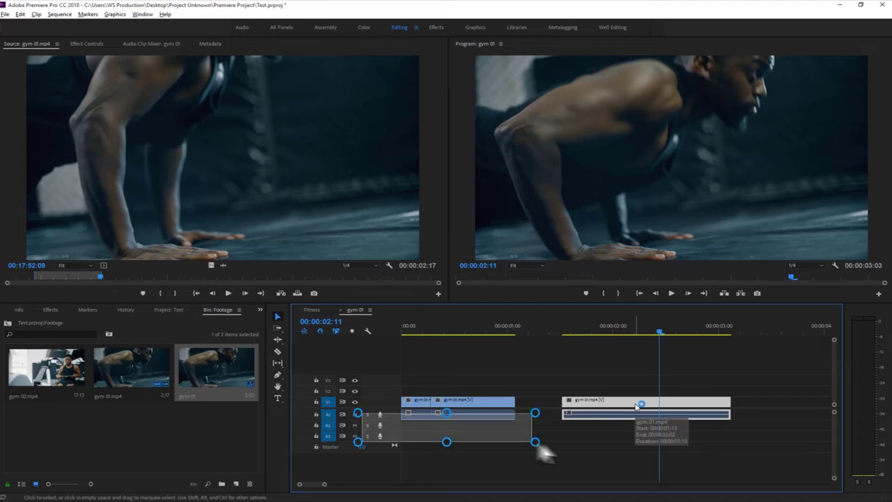
{"action": "key", "text": "ctrl+k"}
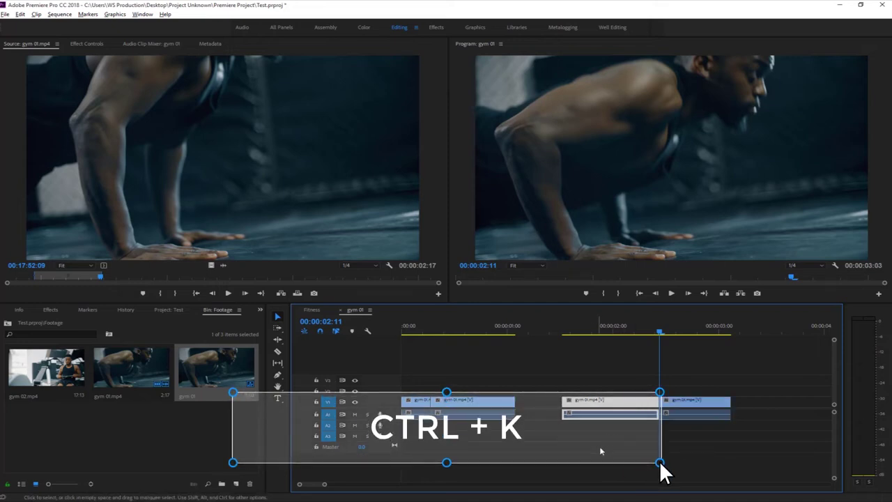
- Delete the two gym 01.mp4 pieces after the gap in the gym 01 sequence
{"action": "left_click", "coordinate": [652, 333]}
{"action": "mouse_move", "coordinate": [656, 335]}
{"action": "left_mouse_down"}
{"action": "mouse_move", "coordinate": [665, 333]}
{"action": "mouse_move", "coordinate": [643, 333]}
{"action": "left_mouse_up"}
{"action": "left_click_drag", "start_coordinate": [762, 399], "coordinate": [547, 419]}
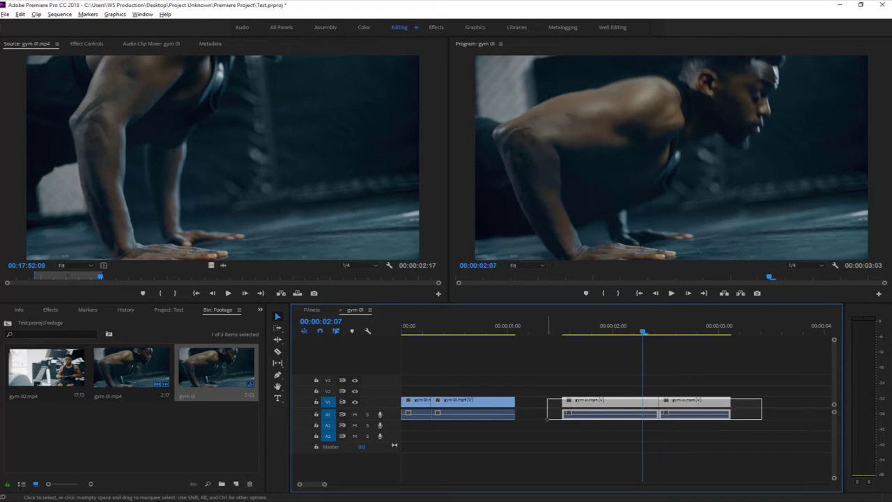
{"action": "left_click_drag", "start_coordinate": [548, 419], "coordinate": [548, 419]}
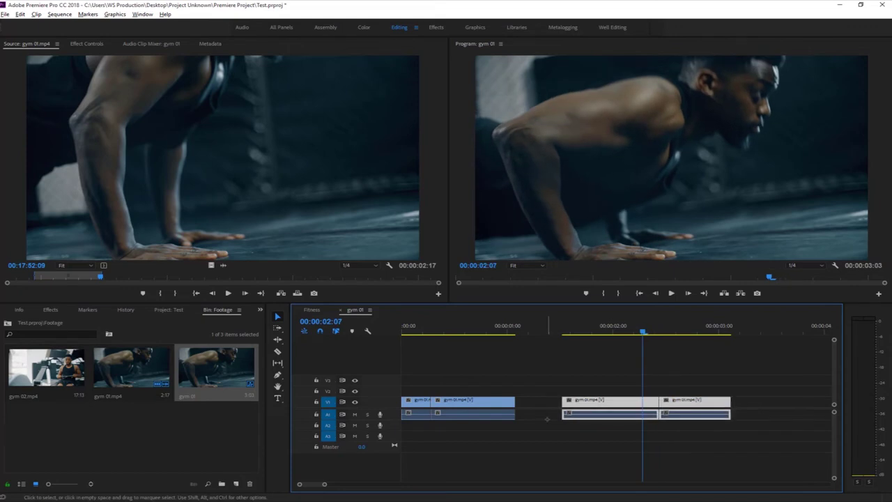
{"action": "key", "text": "Delete"}
- Delete all remaining gym 01.mp4 pieces from the gym 01 sequence to empty it
{"action": "left_click", "coordinate": [506, 333]}
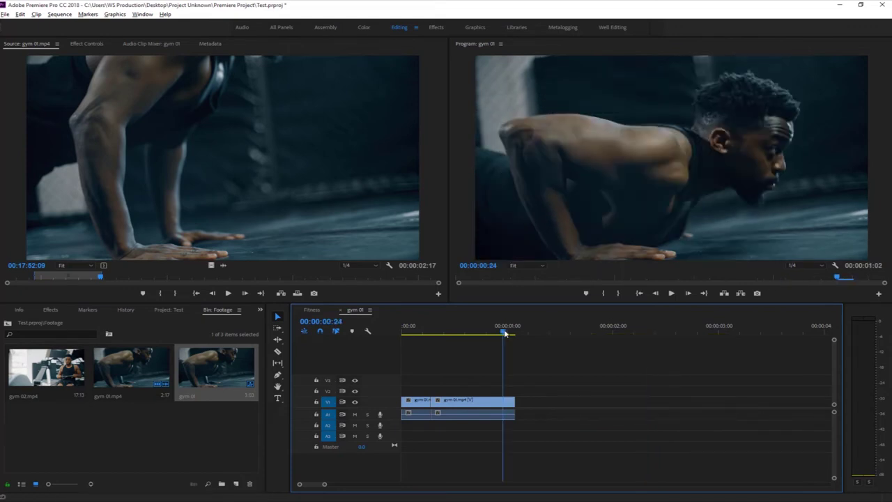
{"action": "left_click_drag", "start_coordinate": [507, 333], "coordinate": [408, 338]}
{"action": "left_click", "coordinate": [416, 414]}
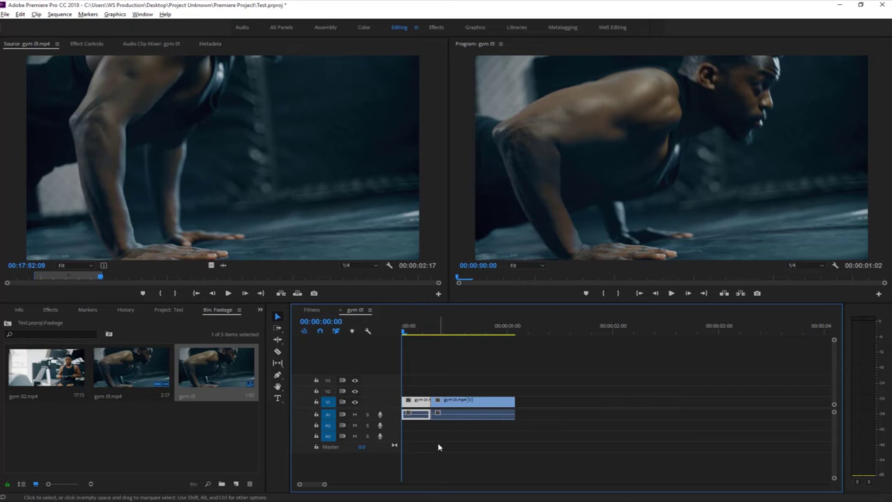
{"action": "left_click_drag", "start_coordinate": [550, 397], "coordinate": [404, 422]}
{"action": "key", "text": "Delete"}
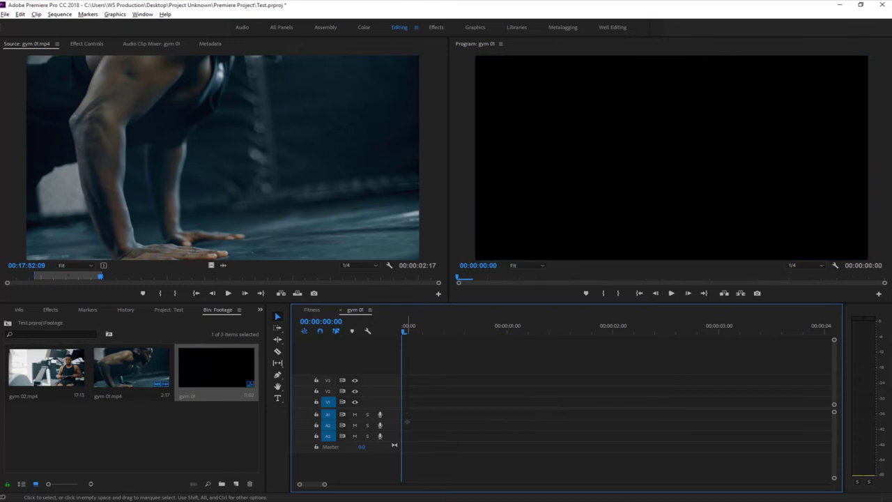
- Add only the audio of gym 01.mp4 to A1 and only its video to V1, both at the sequence start
{"action": "left_click", "coordinate": [120, 377]}
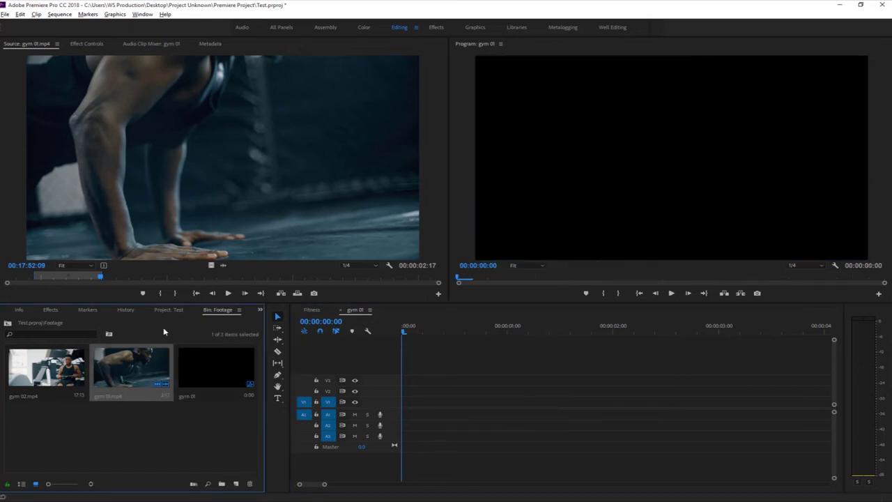
{"action": "left_click_drag", "start_coordinate": [100, 277], "coordinate": [39, 277]}
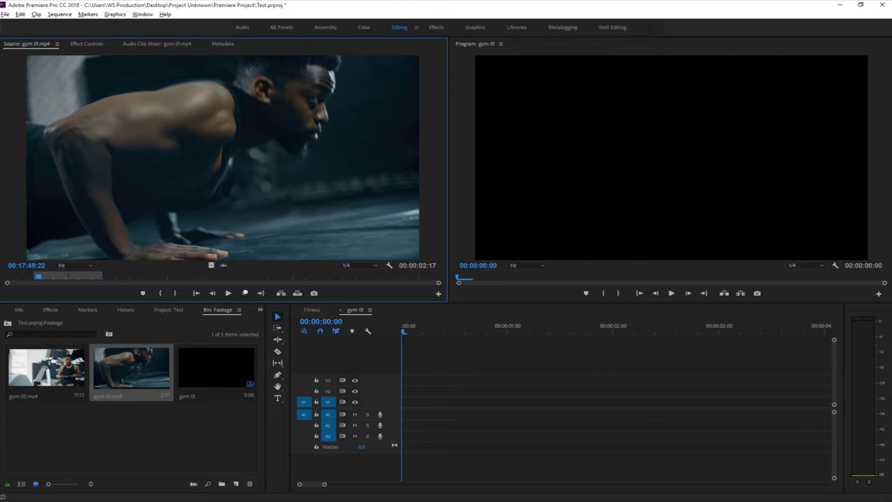
{"action": "left_click_drag", "start_coordinate": [308, 328], "coordinate": [251, 256]}
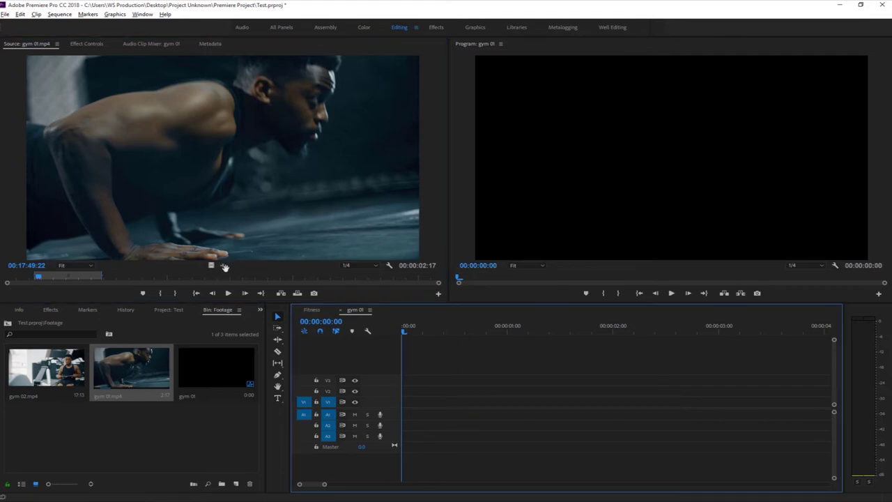
{"action": "left_click_drag", "start_coordinate": [223, 266], "coordinate": [409, 419]}
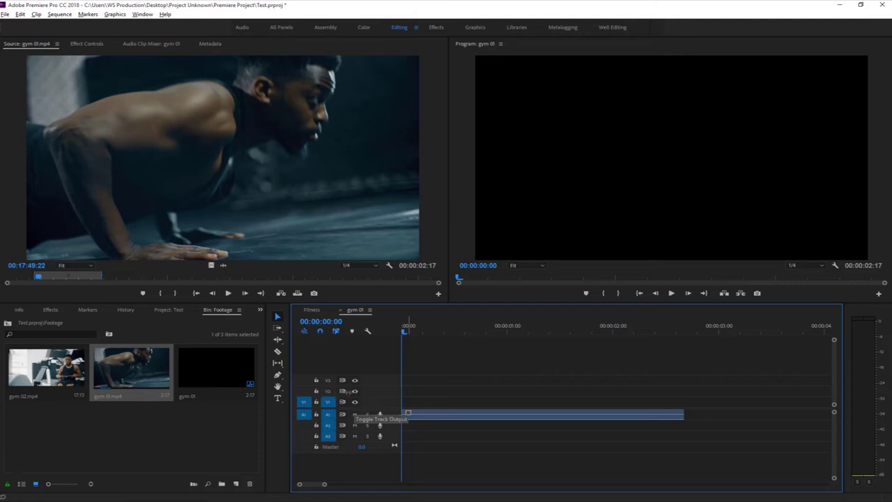
{"action": "left_click_drag", "start_coordinate": [210, 266], "coordinate": [407, 410]}
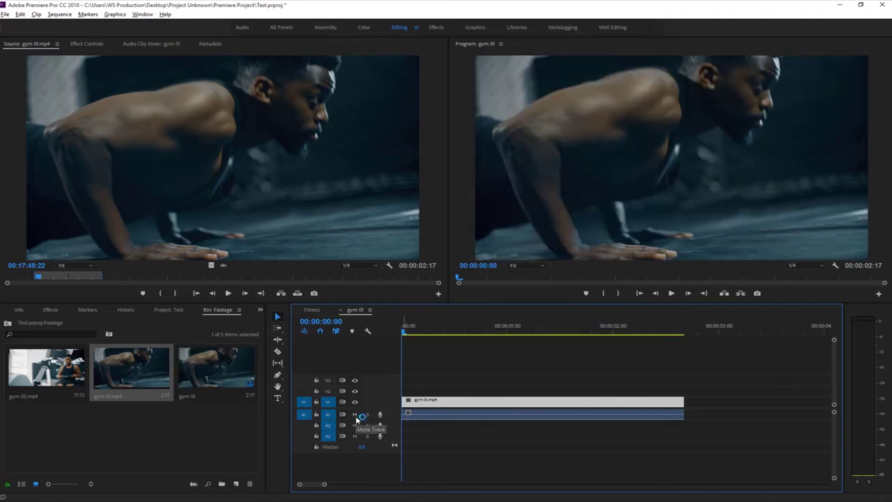
{"action": "left_click", "coordinate": [419, 402]}
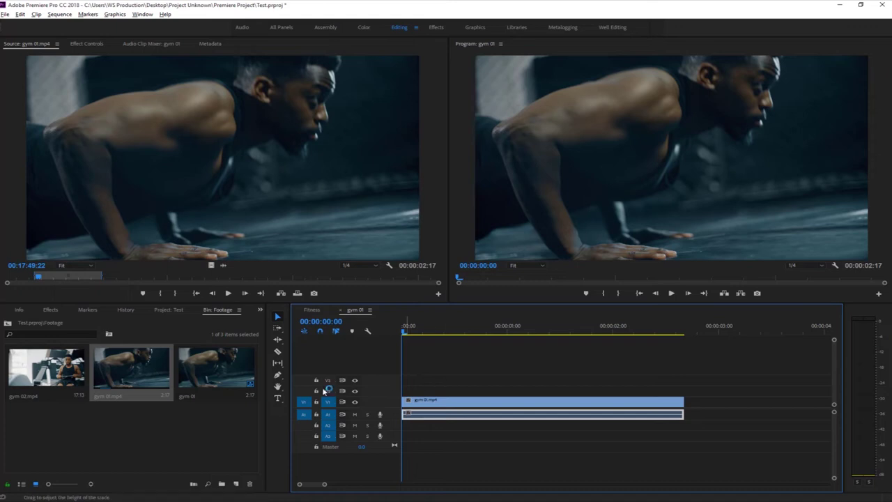
- Open gym 02.mp4 in the Source Monitor and mark its in point at 00:10:05:46 and out point at 00:10:09:21
{"action": "double_click", "coordinate": [67, 372]}
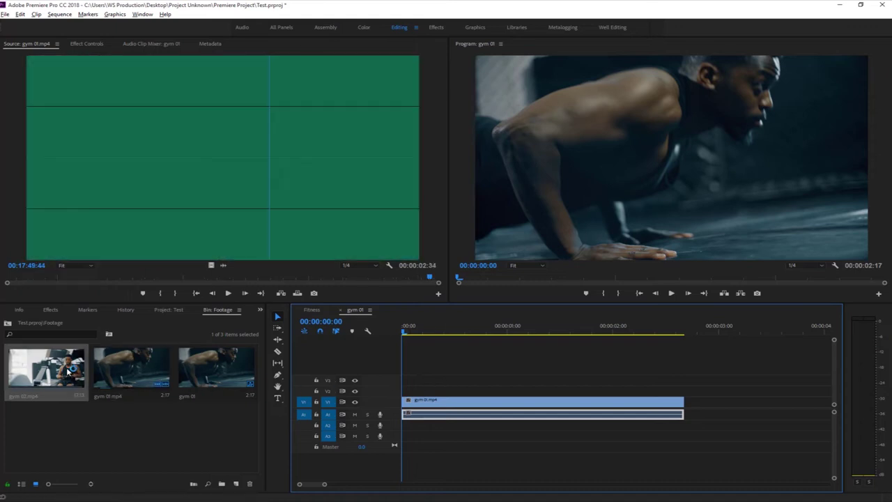
{"action": "left_click_drag", "start_coordinate": [87, 277], "coordinate": [82, 278]}
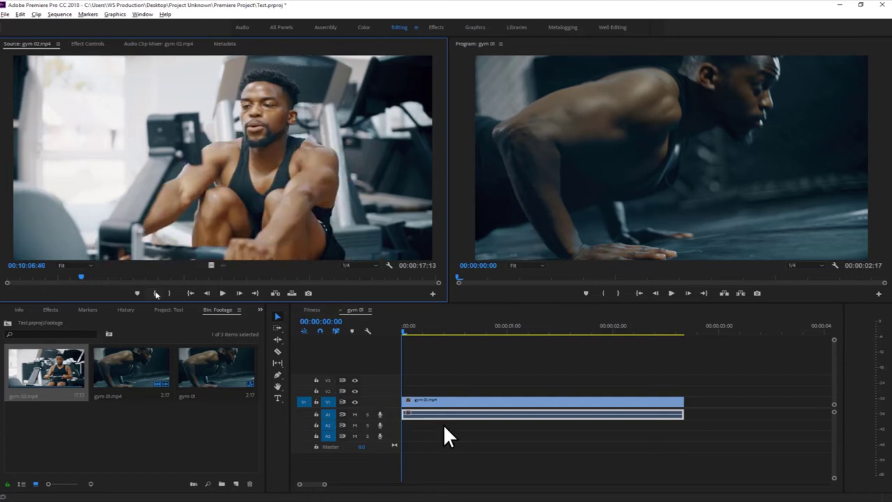
{"action": "key", "text": "i"}
{"action": "left_click_drag", "start_coordinate": [85, 278], "coordinate": [177, 293]}
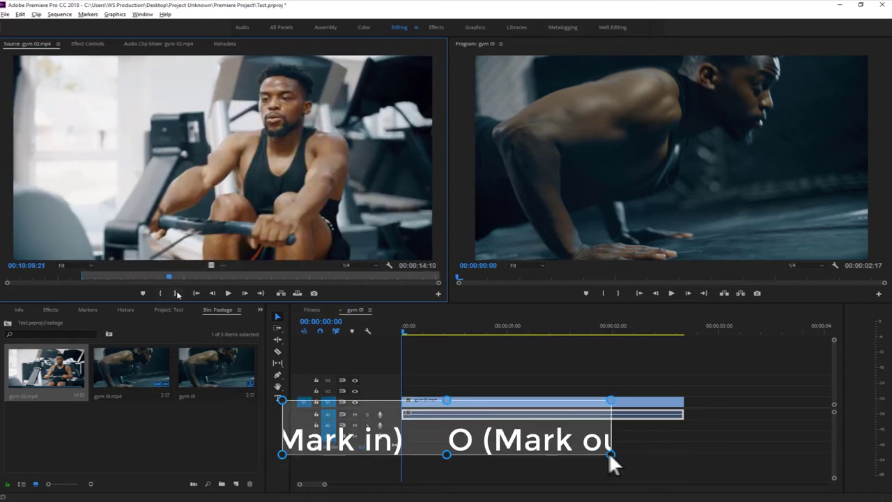
{"action": "left_click", "coordinate": [175, 293]}
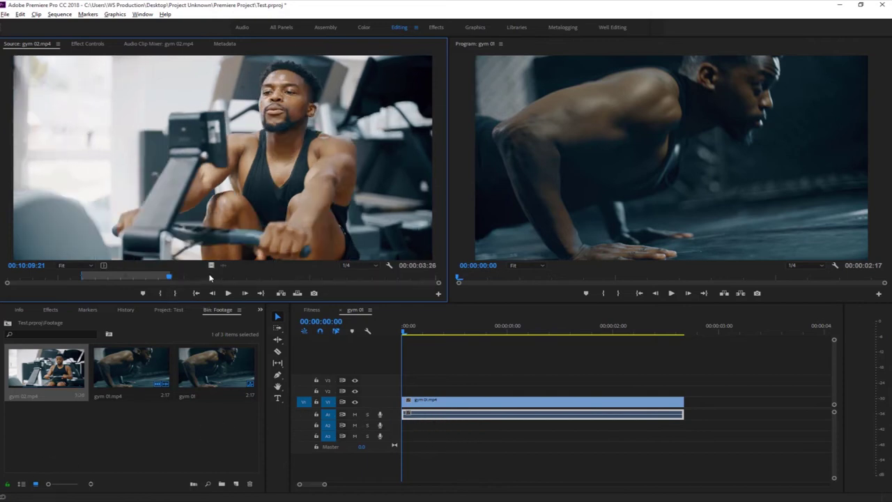
- Place only the video of gym 02.mp4 on V1 directly after gym 01.mp4 and scrub through it
{"action": "left_click_drag", "start_coordinate": [211, 266], "coordinate": [617, 402]}
{"action": "left_click", "coordinate": [640, 333]}
{"action": "left_click_drag", "start_coordinate": [640, 334], "coordinate": [620, 333]}
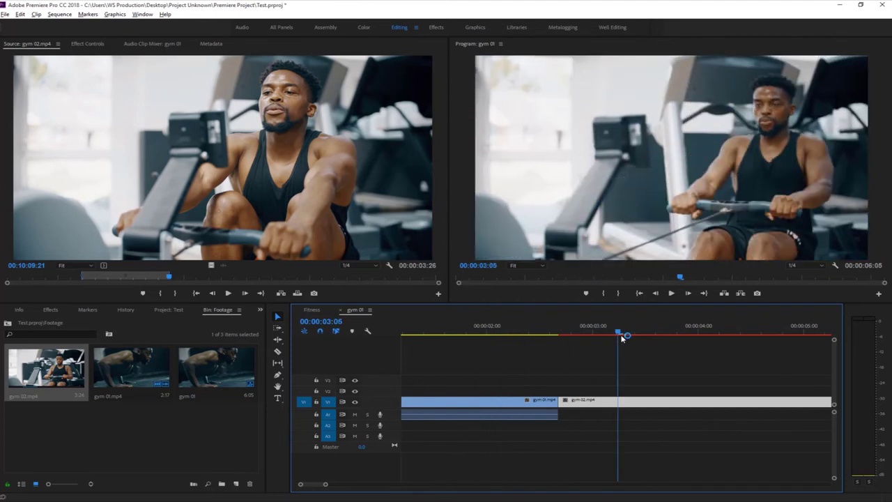
- Delete the gym 01.mp4 audio from A1 and scrub across the cut between the two clips
{"action": "left_click", "coordinate": [515, 418]}
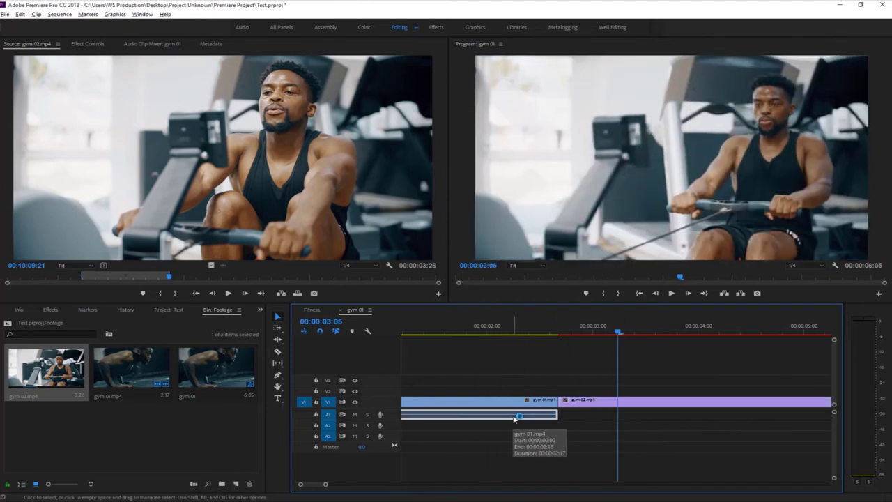
{"action": "key", "text": "Delete"}
{"action": "left_click", "coordinate": [593, 330]}
{"action": "left_click_drag", "start_coordinate": [595, 330], "coordinate": [534, 329]}
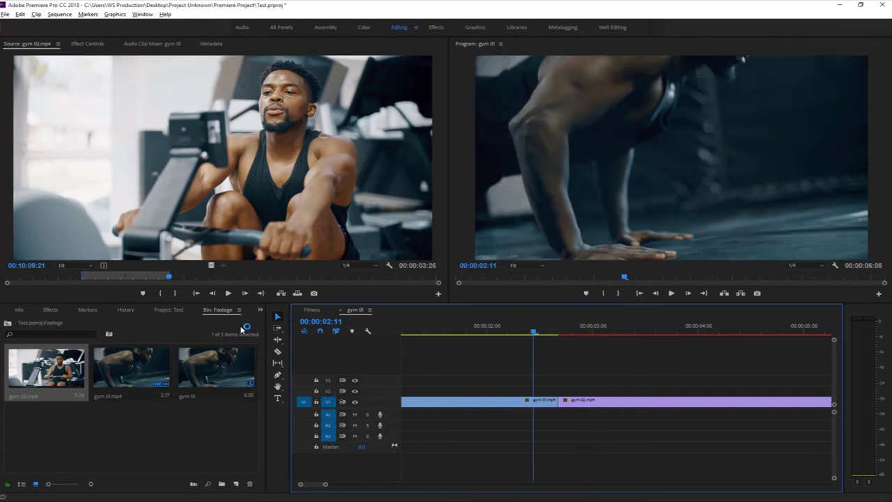
- Apply the Cross Dissolve video transition to the cut between gym 01.mp4 and gym 02.mp4 on V1
{"action": "left_click", "coordinate": [48, 311]}
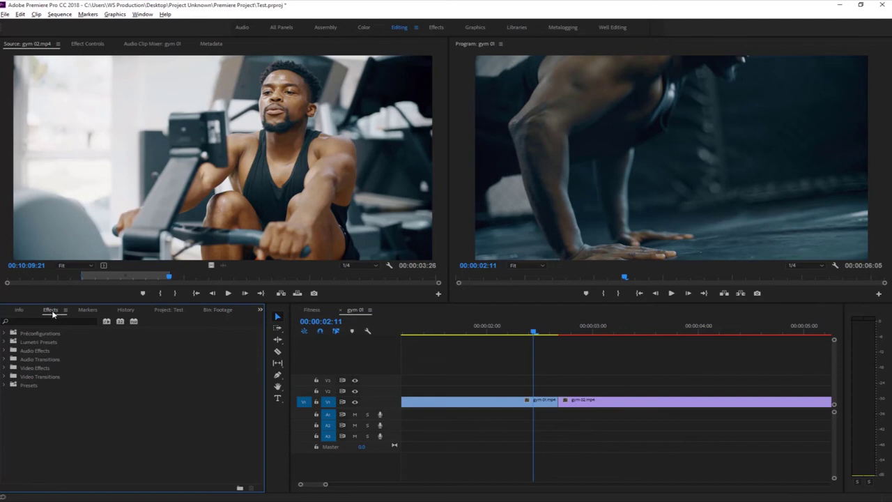
{"action": "left_click", "coordinate": [143, 14]}
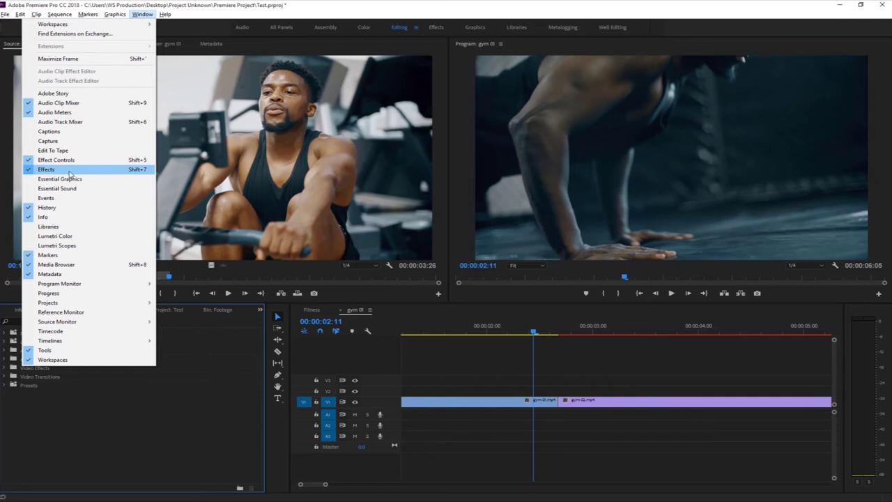
{"action": "left_click", "coordinate": [139, 392]}
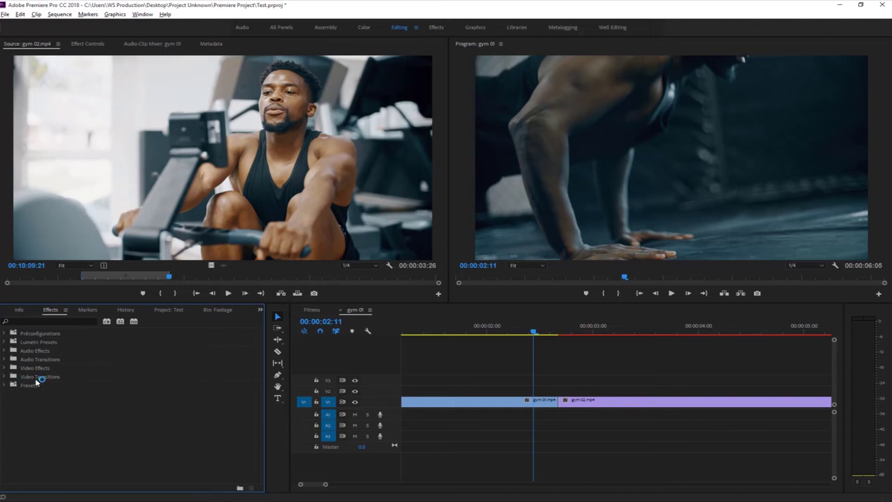
{"action": "left_click", "coordinate": [5, 376]}
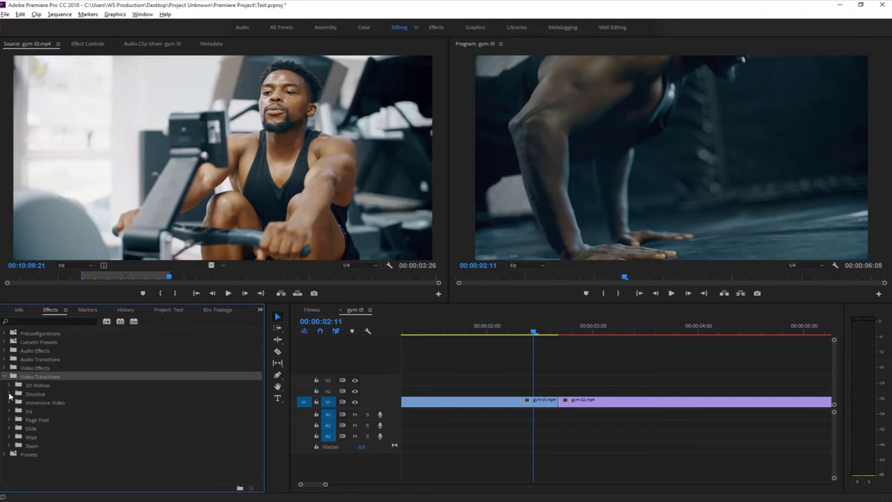
{"action": "left_click", "coordinate": [10, 395]}
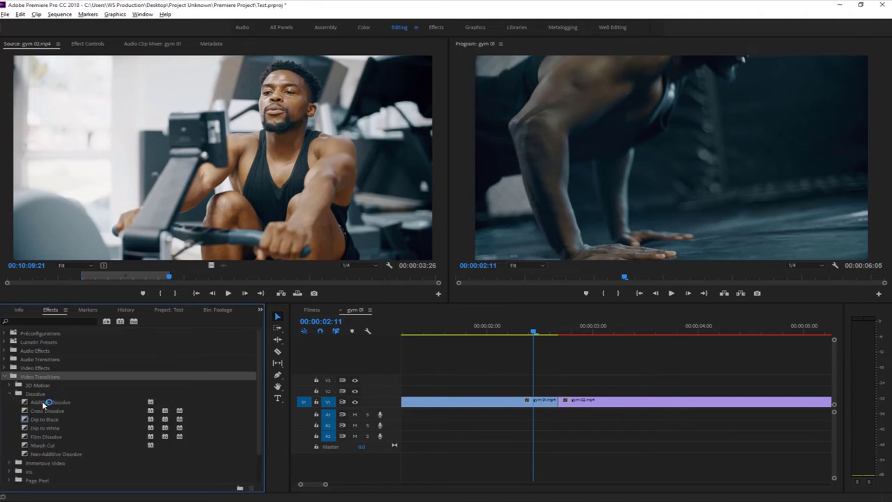
{"action": "mouse_move", "coordinate": [46, 411]}
{"action": "left_mouse_down"}
{"action": "mouse_move", "coordinate": [323, 425]}
{"action": "mouse_move", "coordinate": [563, 411]}
{"action": "left_mouse_up"}
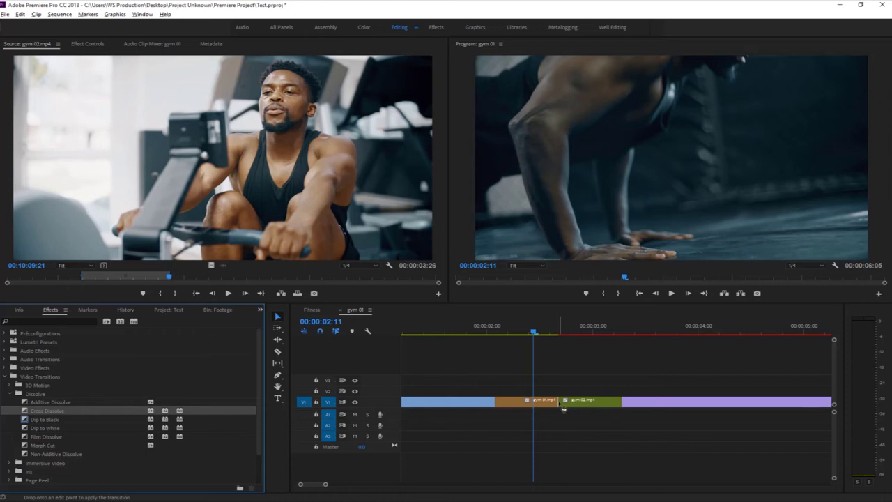
{"action": "left_click_drag", "start_coordinate": [564, 409], "coordinate": [563, 409]}
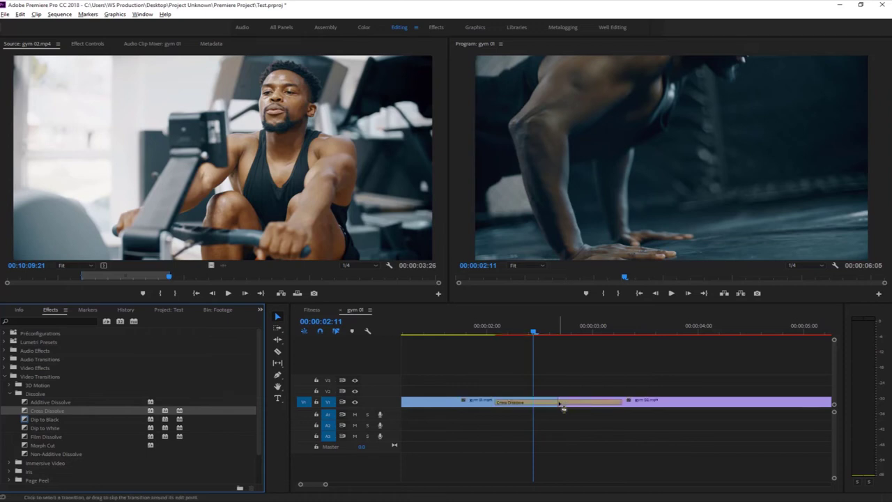
- Preview the Cross Dissolve by playing the sequence from 00:00:01:18 through the transition
{"action": "left_click_drag", "start_coordinate": [527, 333], "coordinate": [463, 335]}
{"action": "key", "text": "Left"}
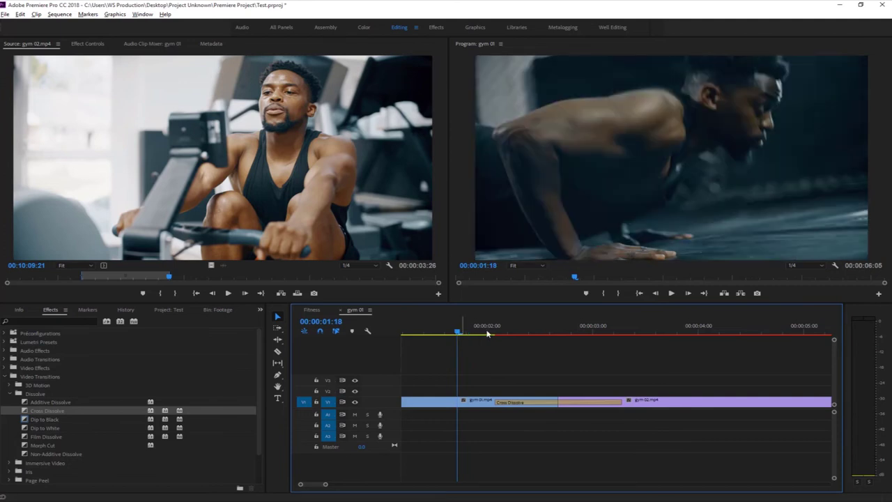
{"action": "left_click", "coordinate": [671, 293]}
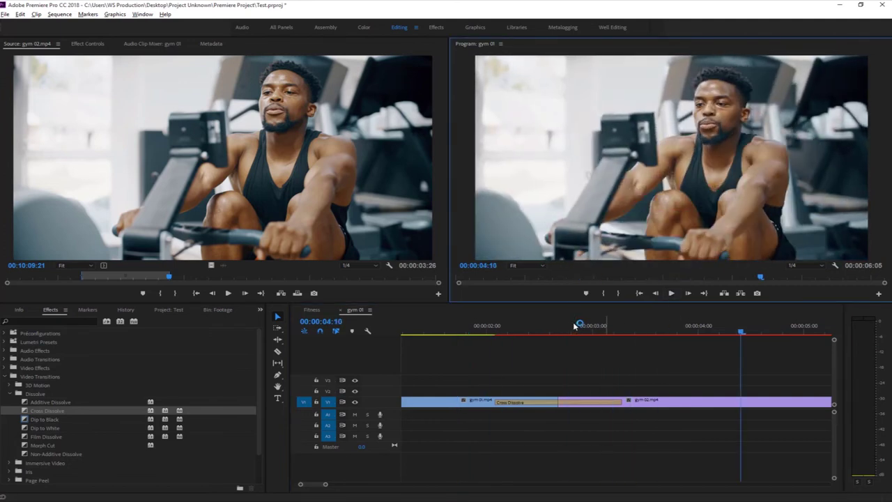
- Split gym 02.mp4 on V1 at 00:00:04:10 and 00:00:05:02 and delete the part after the second cut
{"action": "left_click", "coordinate": [584, 369]}
{"action": "scroll", "coordinate": [628, 348], "scroll_direction": "down", "scroll_amount": 2}
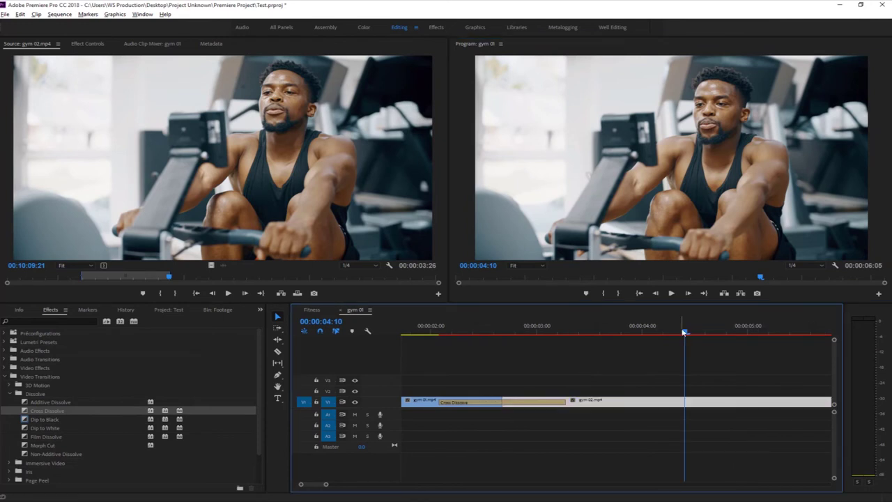
{"action": "key", "text": "ctrl+v"}
{"action": "left_click_drag", "start_coordinate": [683, 335], "coordinate": [757, 334]}
{"action": "key", "text": "ctrl+v"}
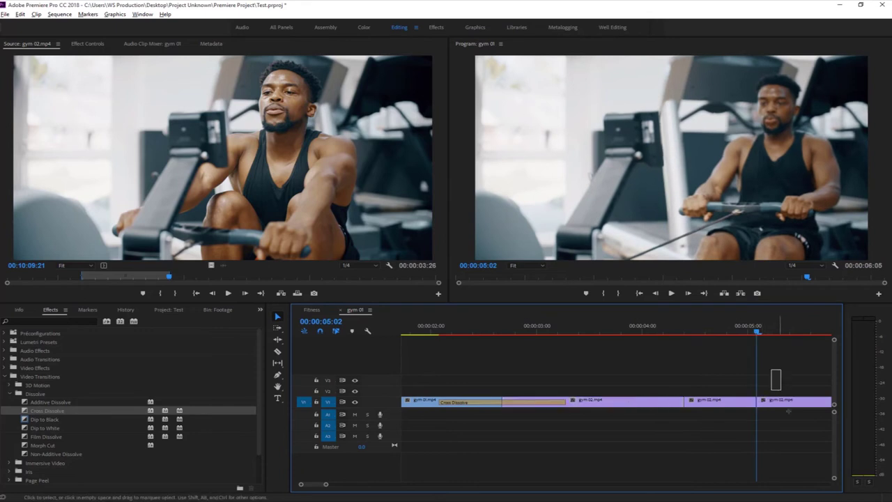
{"action": "key", "text": "ctrl+z"}
{"action": "left_click_drag", "start_coordinate": [730, 334], "coordinate": [326, 349]}
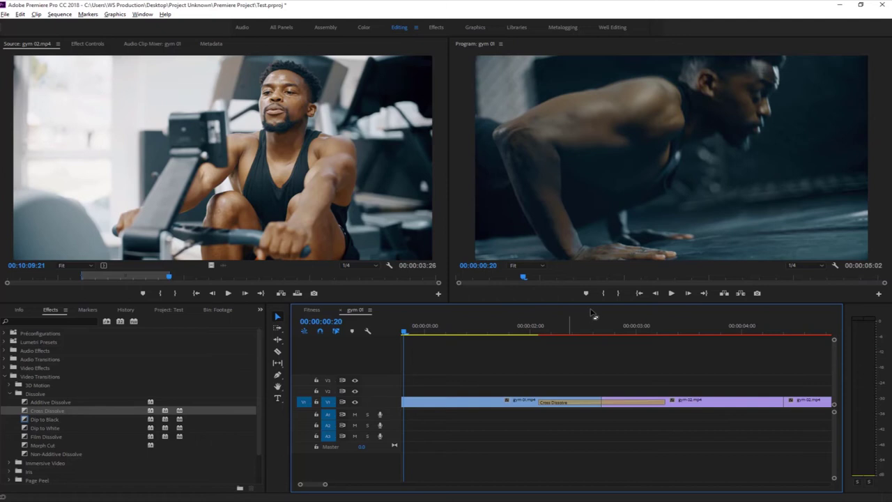
- Open the Audio bin of the project and load Music.wav into the Source Monitor
{"action": "left_click", "coordinate": [169, 309]}
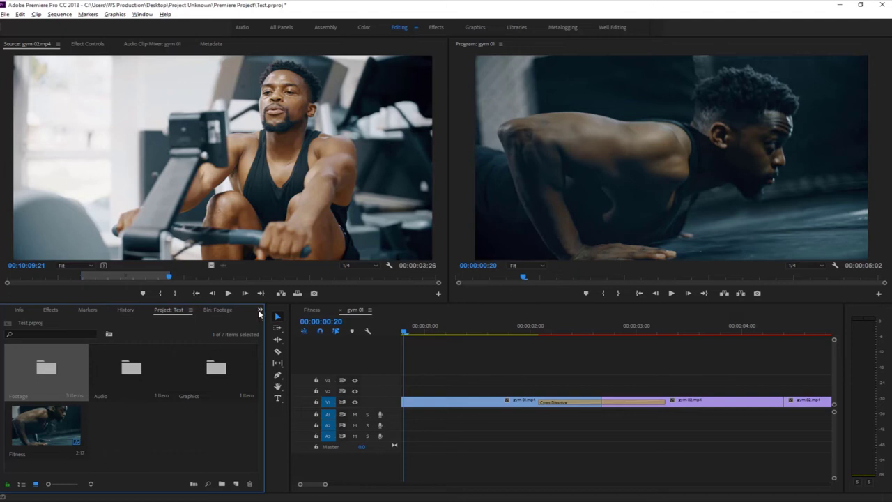
{"action": "left_click", "coordinate": [259, 311]}
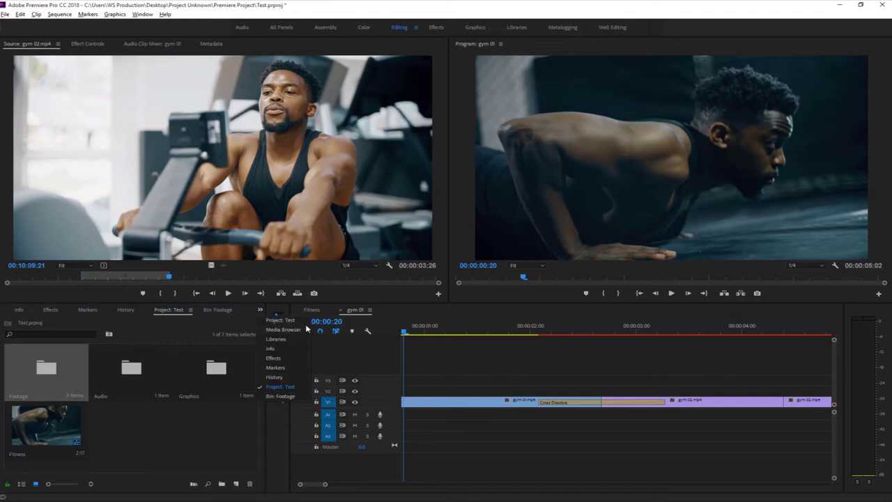
{"action": "left_click", "coordinate": [282, 320]}
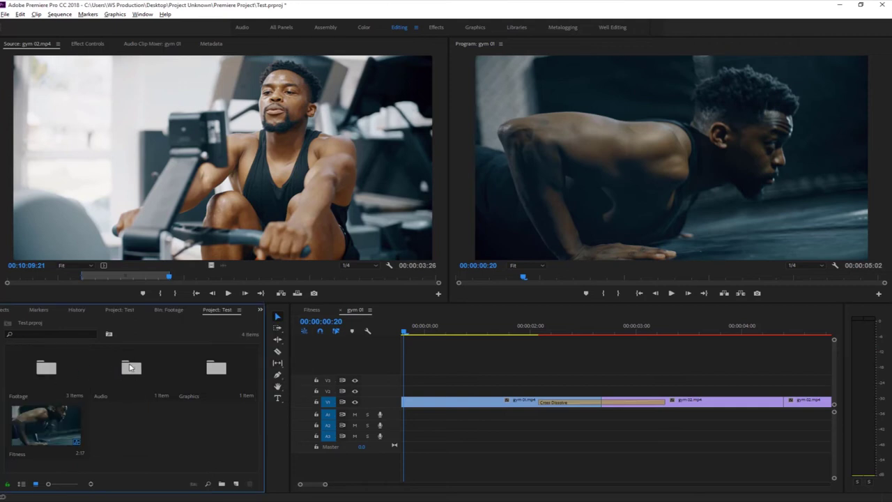
{"action": "double_click", "coordinate": [130, 367]}
{"action": "left_click", "coordinate": [43, 371]}
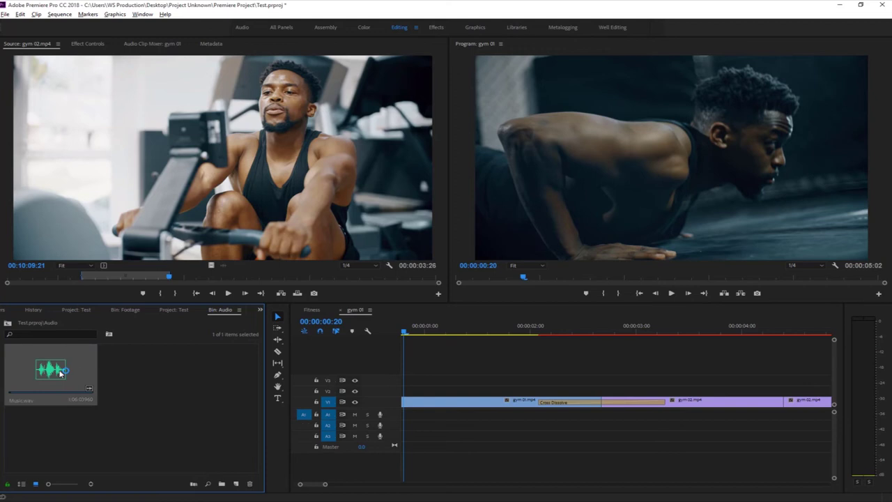
{"action": "double_click", "coordinate": [39, 370]}
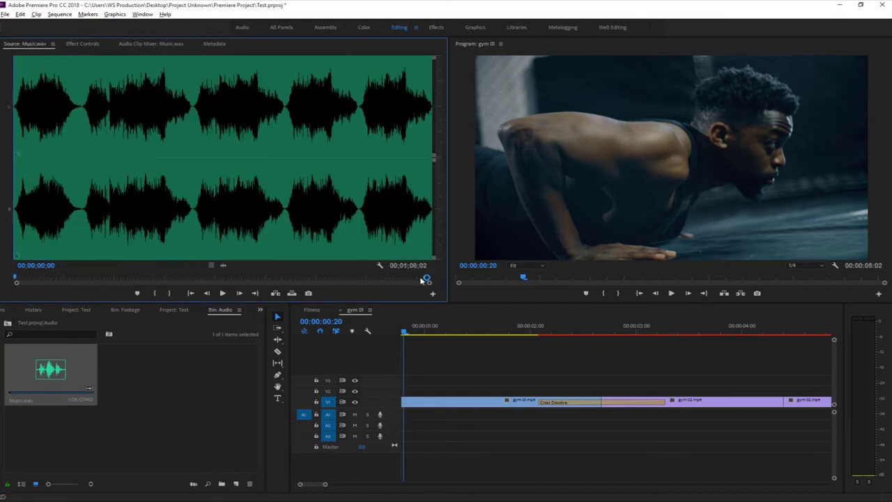
- Mark the in point of Music.wav at its start and the out point at 00;00;10;23, in the quiet gap of the waveform
{"action": "left_click_drag", "start_coordinate": [418, 285], "coordinate": [268, 284]}
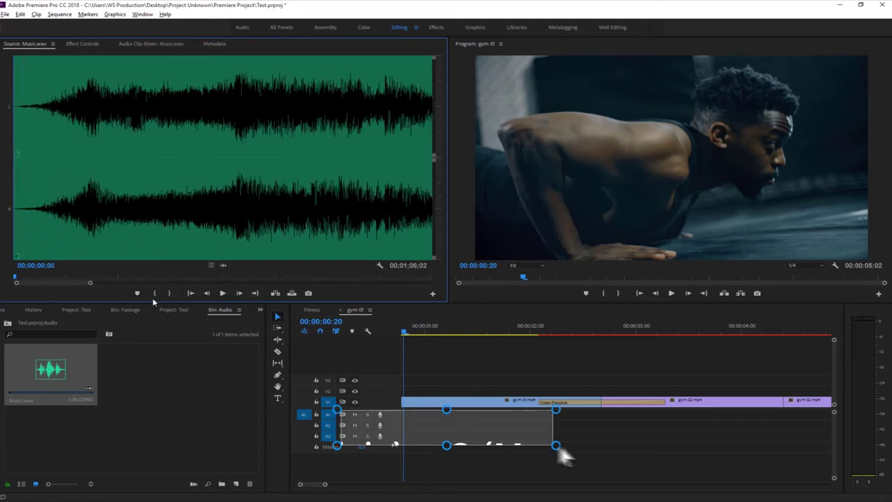
{"action": "left_click_drag", "start_coordinate": [90, 283], "coordinate": [115, 284]}
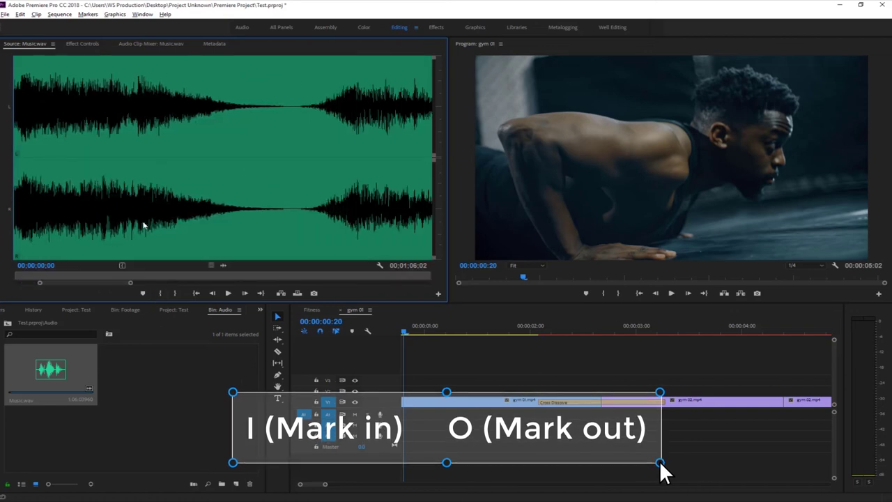
{"action": "left_click_drag", "start_coordinate": [254, 223], "coordinate": [286, 223]}
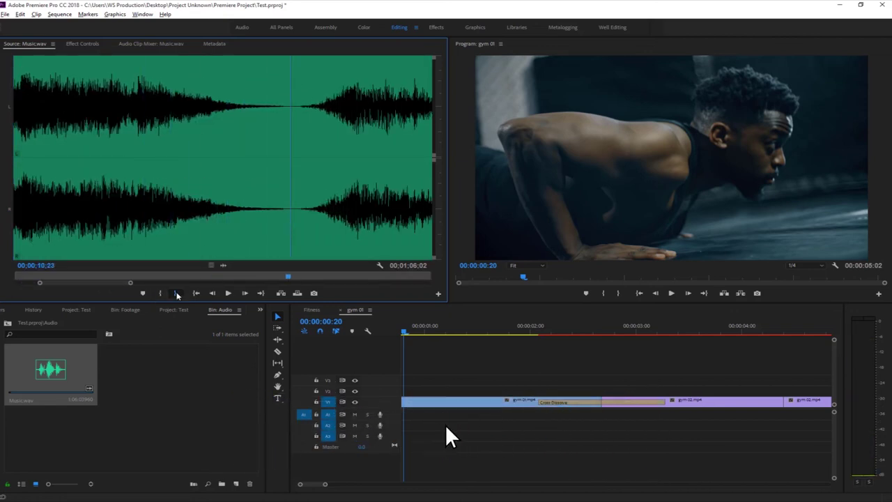
{"action": "key", "text": "o"}
{"action": "left_click_drag", "start_coordinate": [141, 284], "coordinate": [232, 274]}
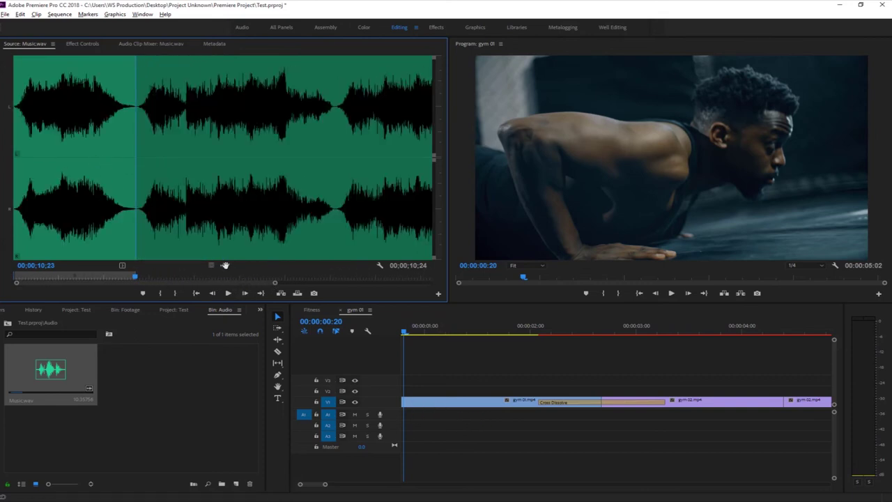
- Place the marked section of Music.wav on A1 at the start of the sequence
{"action": "left_click_drag", "start_coordinate": [303, 326], "coordinate": [405, 417]}
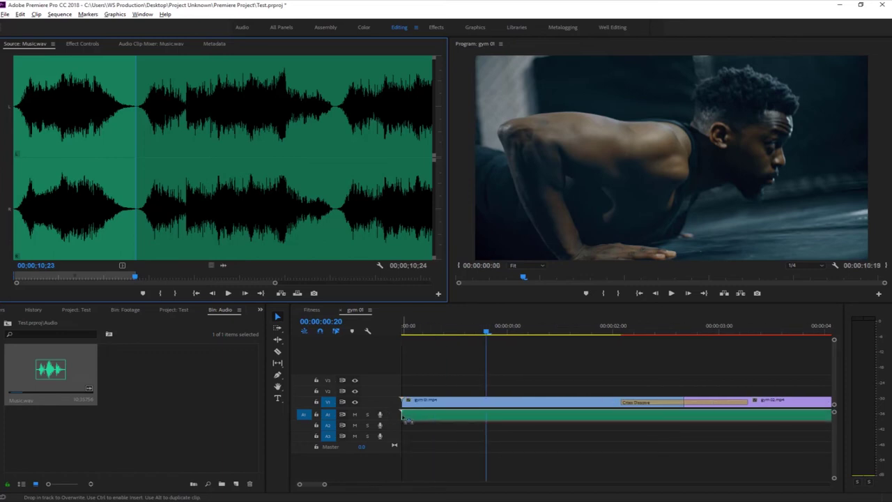
{"action": "mouse_move", "coordinate": [405, 416]}
{"action": "left_mouse_down"}
{"action": "mouse_move", "coordinate": [428, 393]}
{"action": "mouse_move", "coordinate": [404, 393]}
{"action": "mouse_move", "coordinate": [406, 416]}
{"action": "left_mouse_up"}
{"action": "left_click_drag", "start_coordinate": [407, 417], "coordinate": [408, 417]}
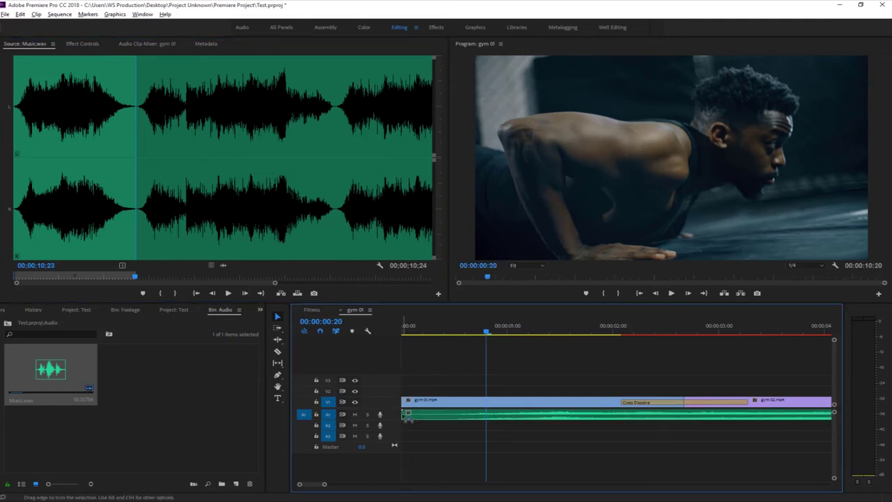
- Play the sequence from its start with the music and open the A1 music clip in the Source Monitor
{"action": "left_click", "coordinate": [449, 332]}
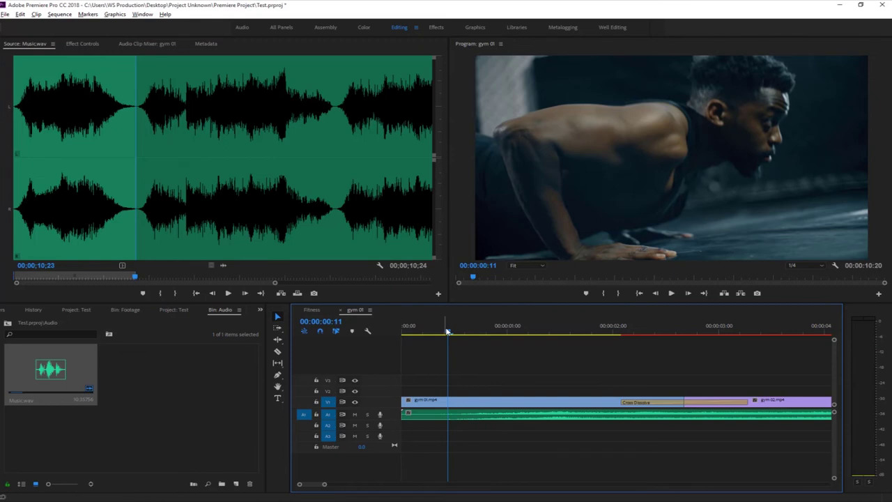
{"action": "key", "text": "Home"}
{"action": "left_click", "coordinate": [670, 293]}
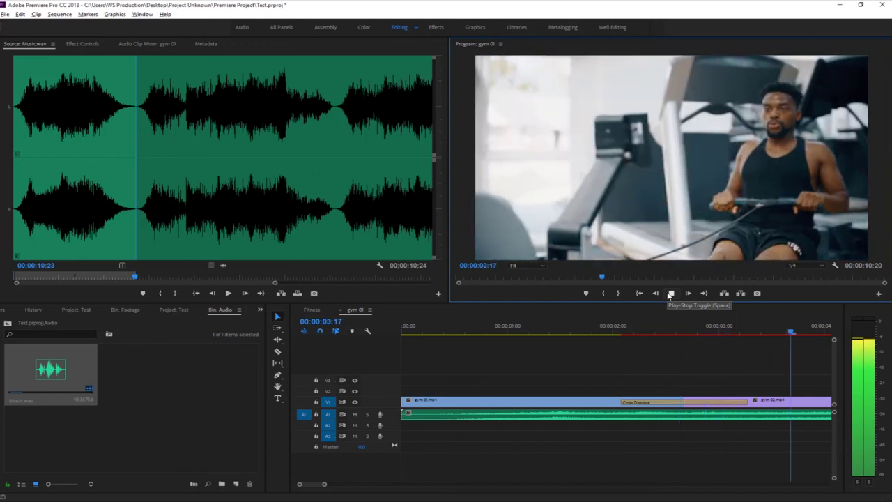
{"action": "left_click", "coordinate": [535, 416]}
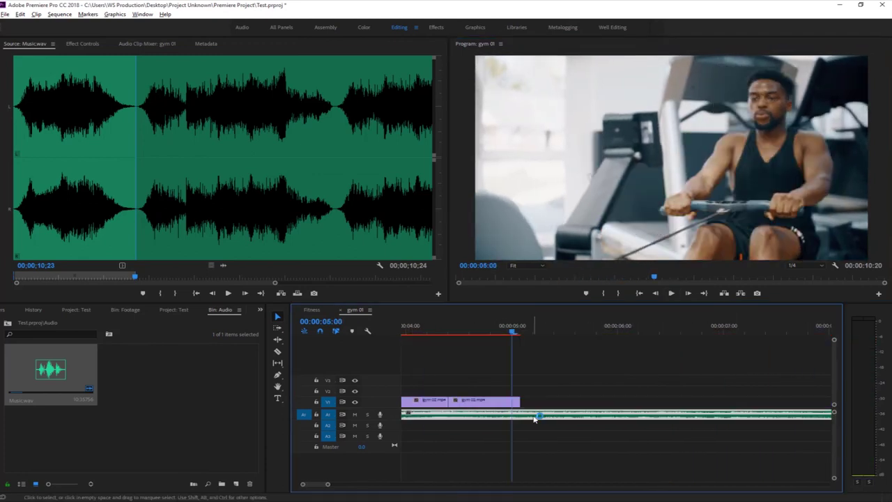
{"action": "double_click", "coordinate": [572, 416]}
- Step the playhead frame by frame around the end of the last gym 02.mp4 clip and park it at 00:00:05:02
{"action": "mouse_move", "coordinate": [518, 330]}
{"action": "left_mouse_down"}
{"action": "mouse_move", "coordinate": [591, 328]}
{"action": "mouse_move", "coordinate": [596, 337]}
{"action": "mouse_move", "coordinate": [524, 338]}
{"action": "left_mouse_up"}
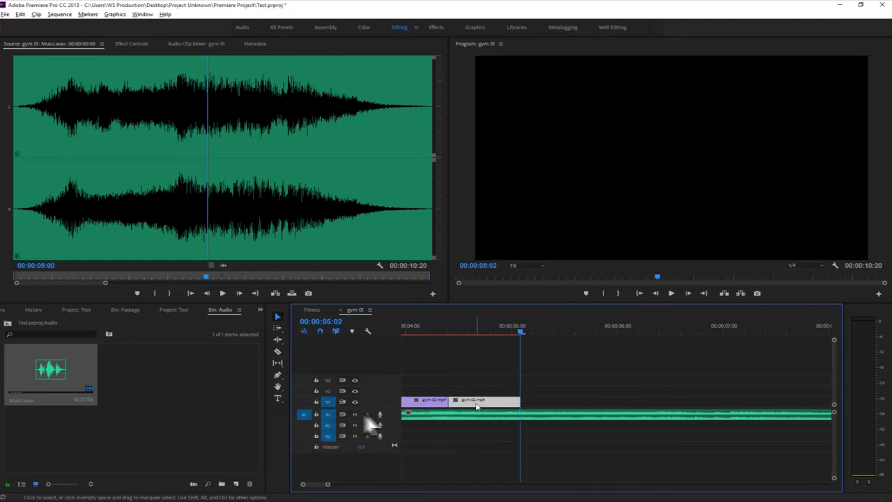
{"action": "key", "text": "Left"}
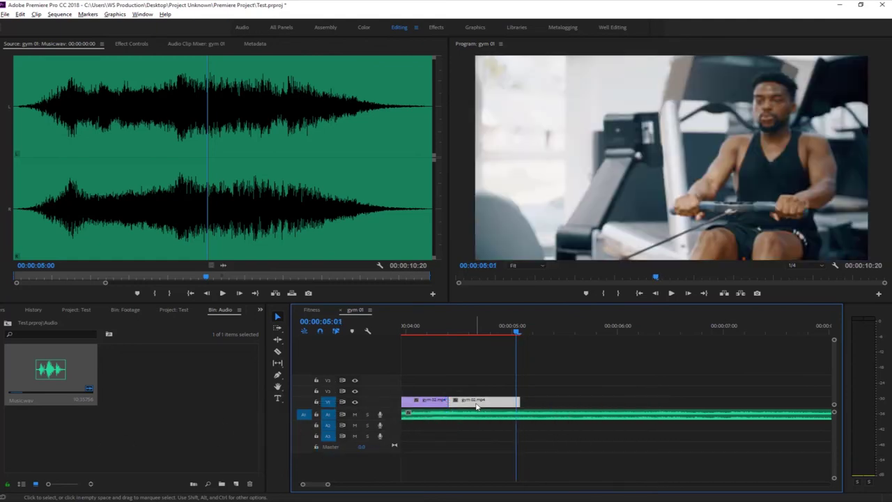
{"action": "key", "text": "Left"}
{"action": "key", "text": "Left"}
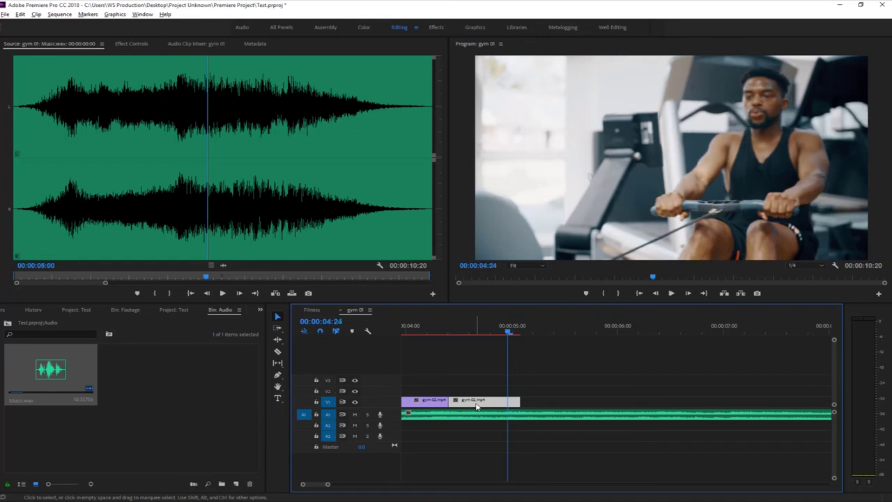
{"action": "key", "text": "Right"}
{"action": "key", "text": "Right"}
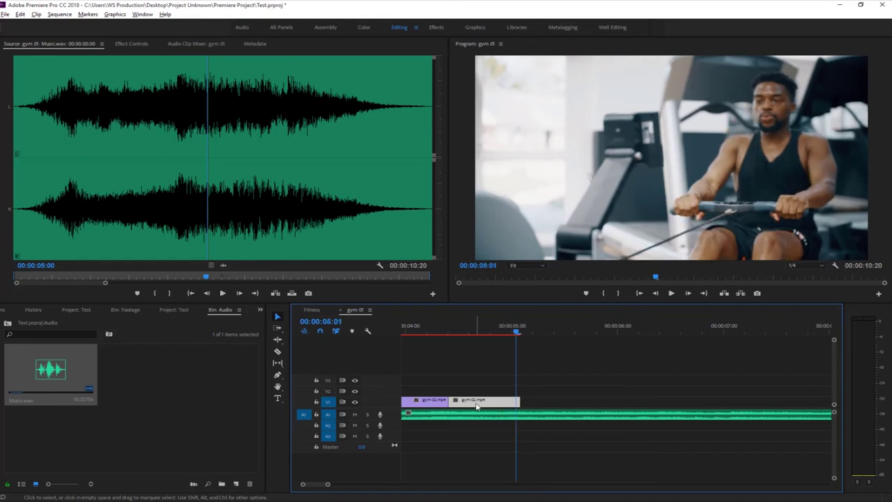
{"action": "key", "text": "Left"}
{"action": "key", "text": "Left"}
{"action": "key", "text": "Right"}
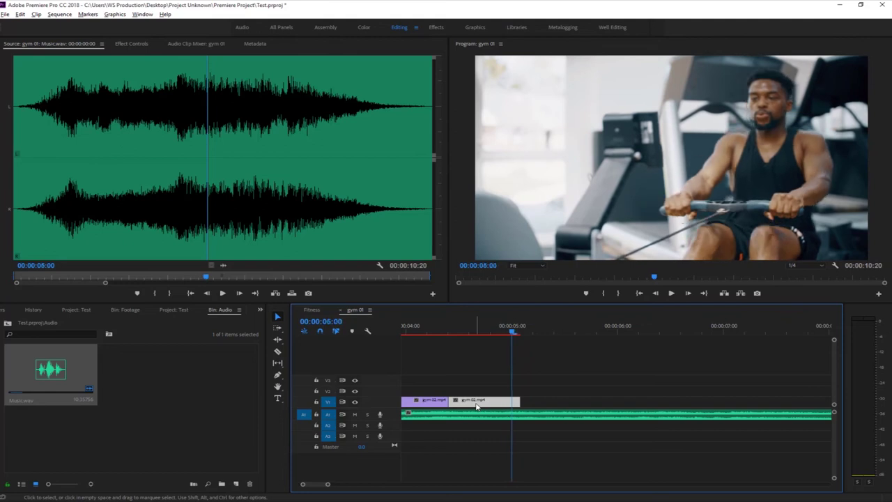
{"action": "key", "text": "Down"}
- Split the Music.wav clip on A1 at 00:00:05:02 and delete the part extending beyond the video
{"action": "left_click", "coordinate": [491, 417]}
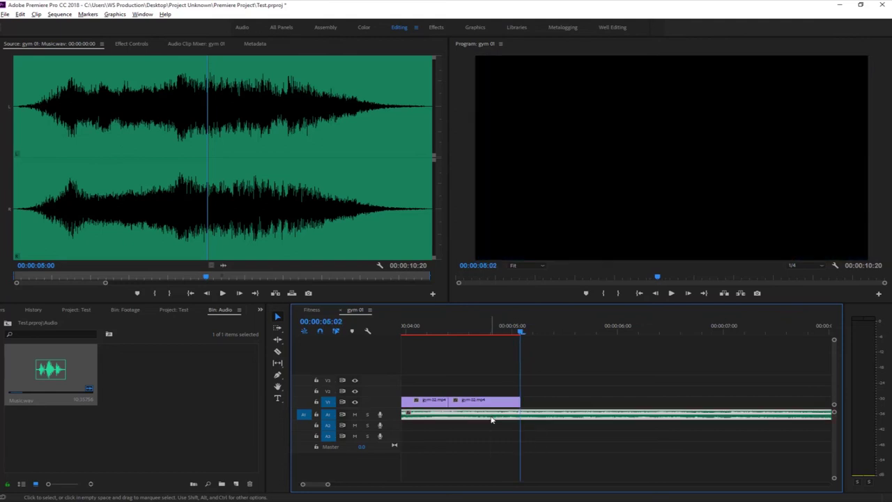
{"action": "key", "text": "ctrl+k"}
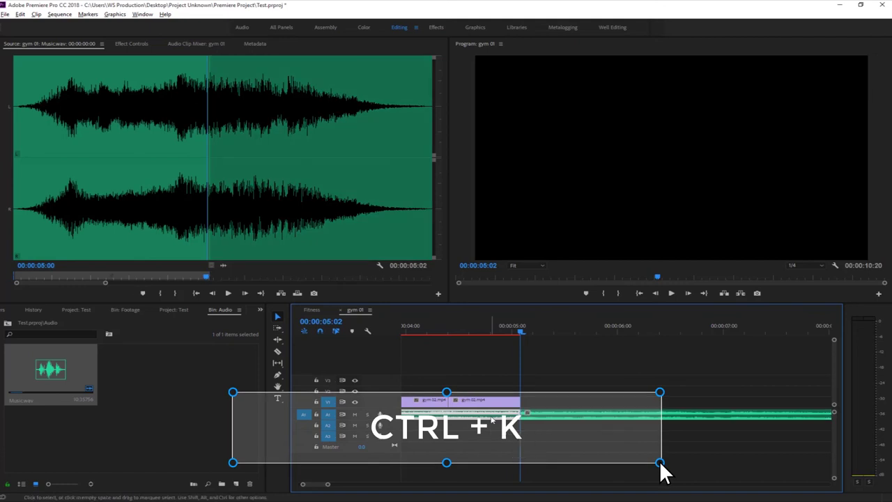
{"action": "left_click", "coordinate": [566, 416]}
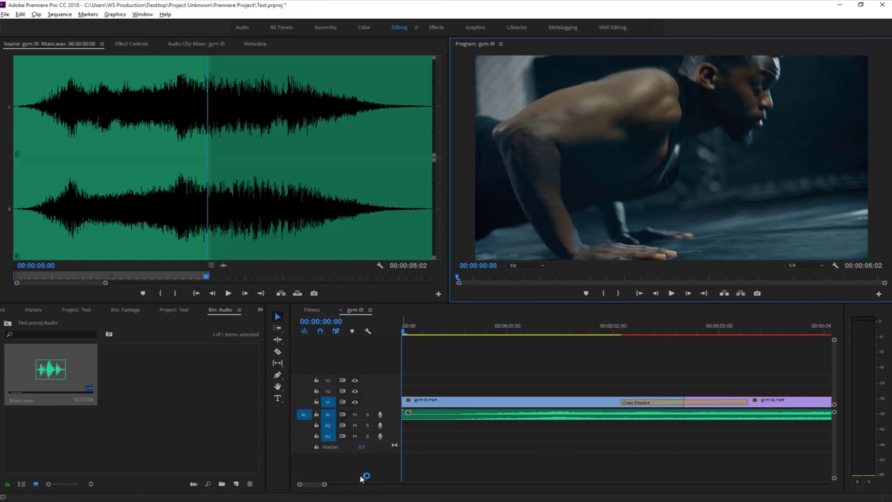
{"action": "left_click_drag", "start_coordinate": [324, 484], "coordinate": [358, 484]}
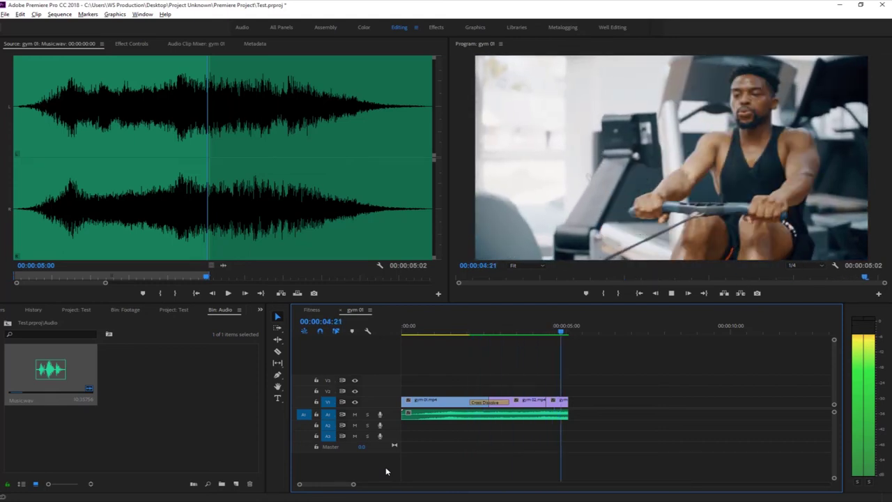
- Place Image.png on V2 at the start of the sequence, above the gym clips, and scrub to 00:00:03:21 to preview it
{"action": "left_click", "coordinate": [421, 333]}
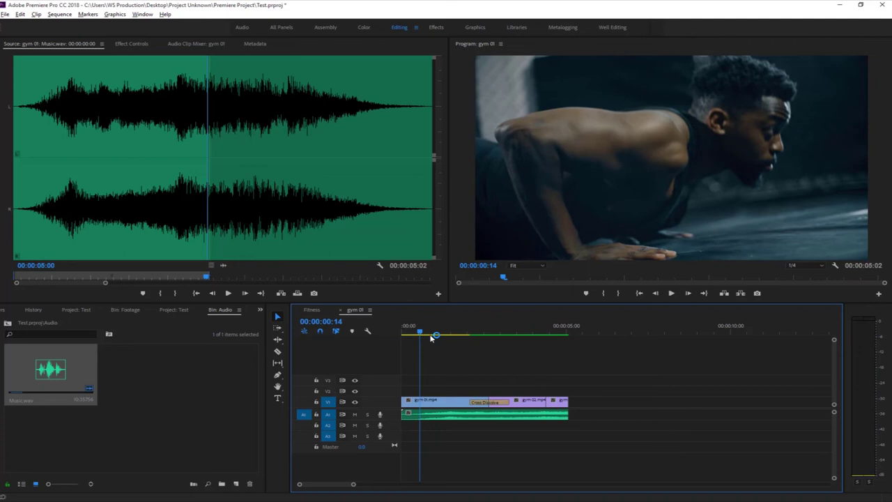
{"action": "left_click", "coordinate": [492, 334]}
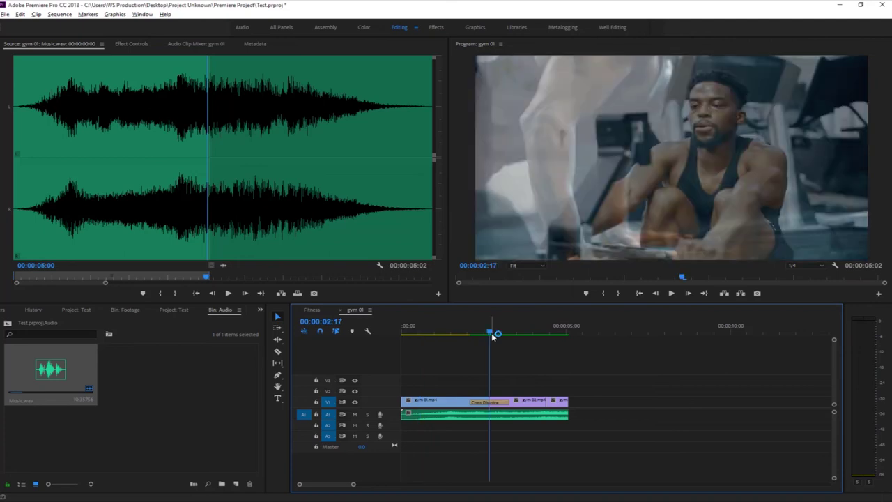
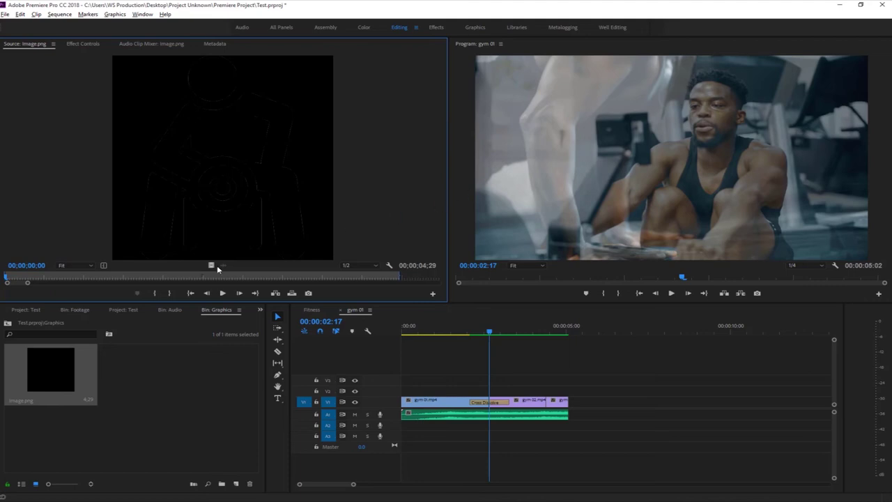
{"action": "left_click_drag", "start_coordinate": [211, 266], "coordinate": [406, 409]}
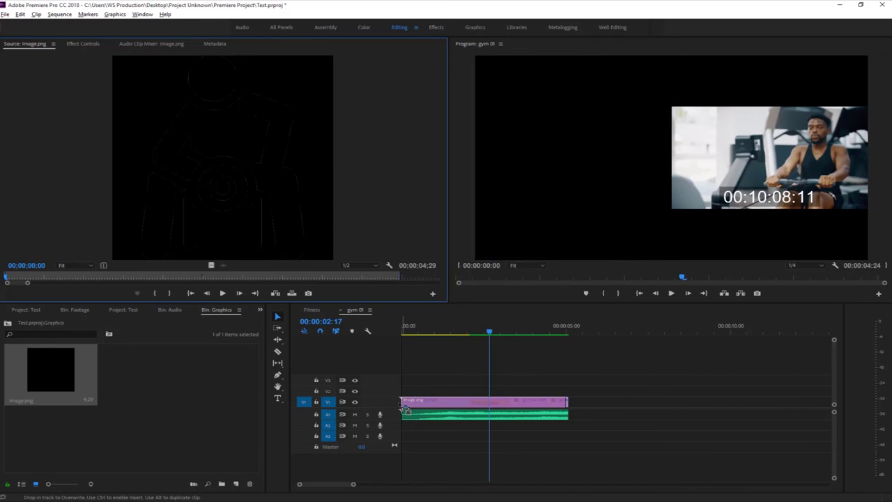
{"action": "left_click_drag", "start_coordinate": [406, 410], "coordinate": [402, 395]}
{"action": "left_click", "coordinate": [447, 332]}
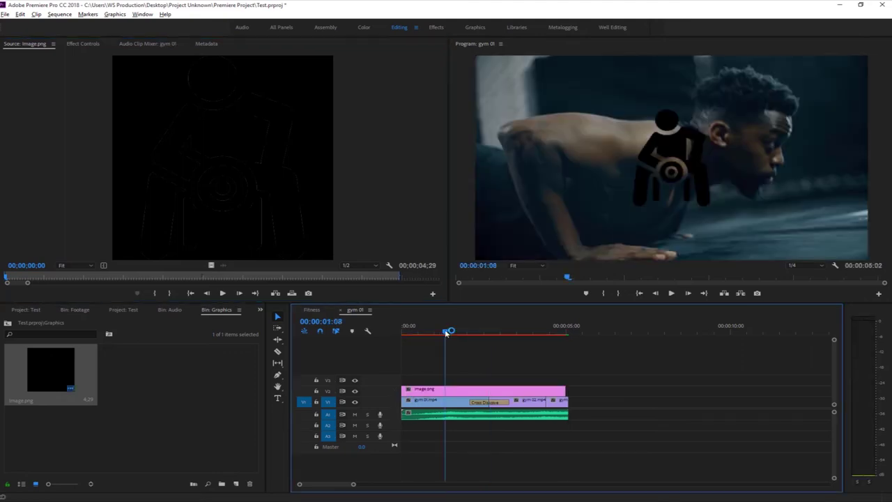
{"action": "left_click_drag", "start_coordinate": [447, 331], "coordinate": [527, 332]}
- Move the Image.png graphic to the upper-left corner of the video frame, at position about 268, 263
{"action": "left_click", "coordinate": [521, 392]}
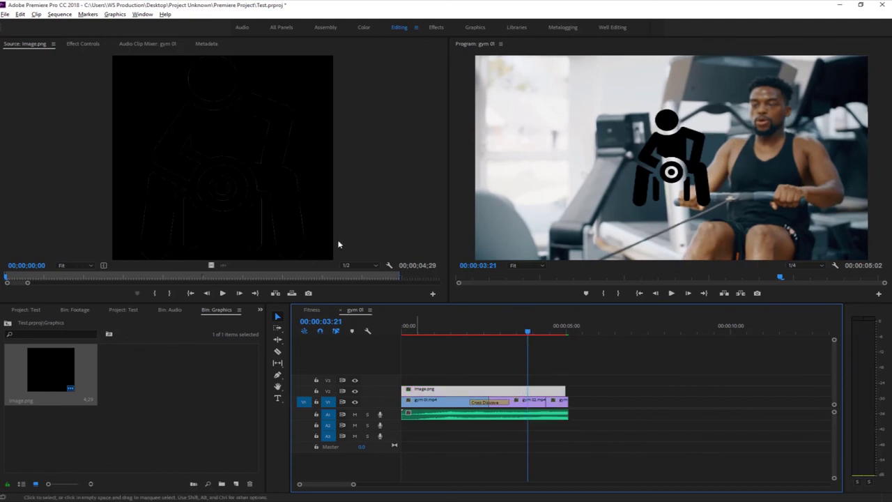
{"action": "left_click", "coordinate": [82, 44]}
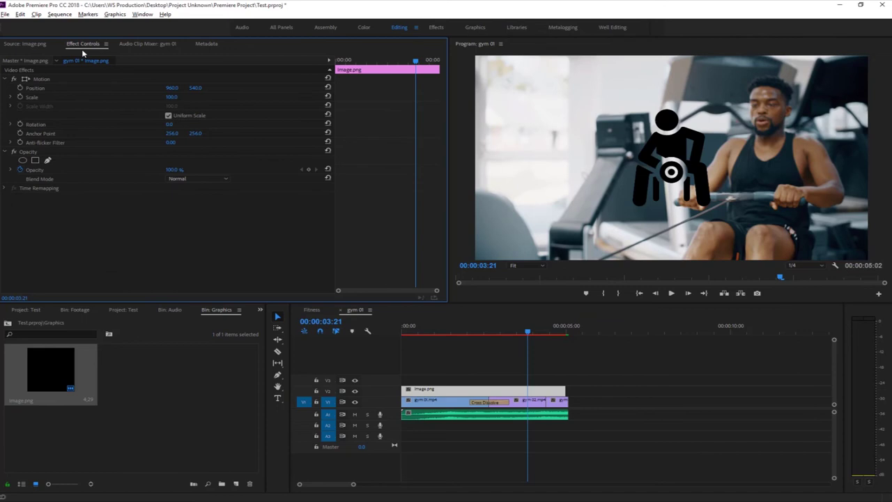
{"action": "left_click", "coordinate": [53, 89]}
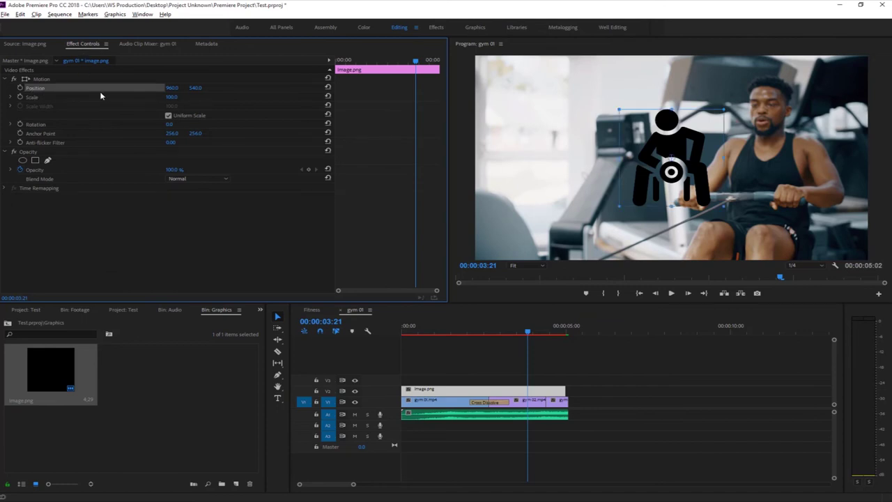
{"action": "left_click_drag", "start_coordinate": [171, 88], "coordinate": [140, 87]}
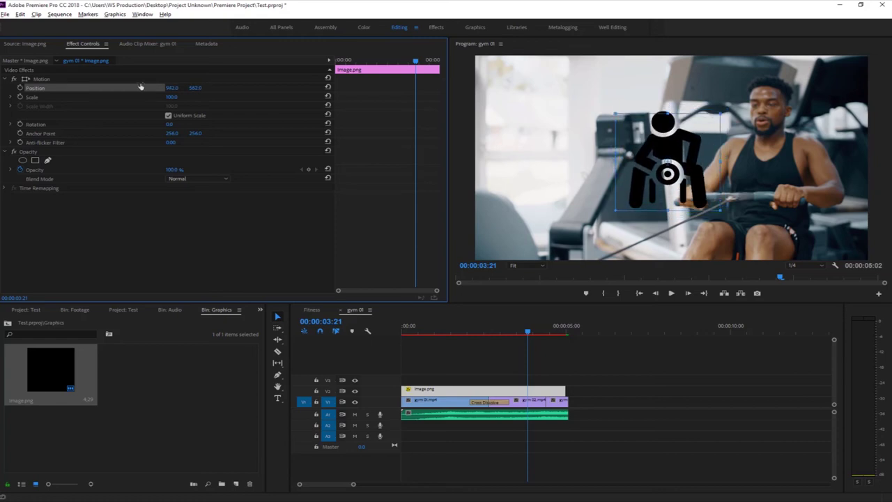
{"action": "left_click", "coordinate": [44, 80]}
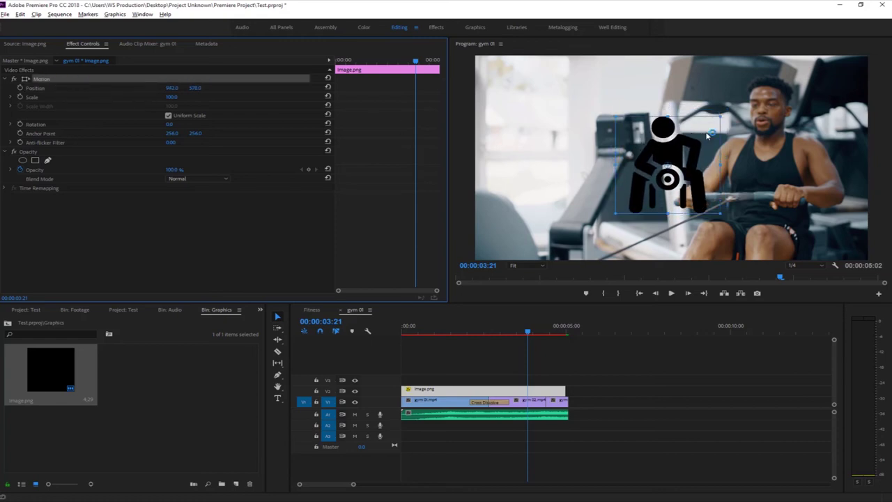
{"action": "left_click_drag", "start_coordinate": [660, 136], "coordinate": [534, 87]}
{"action": "left_click_drag", "start_coordinate": [606, 66], "coordinate": [490, 88]}
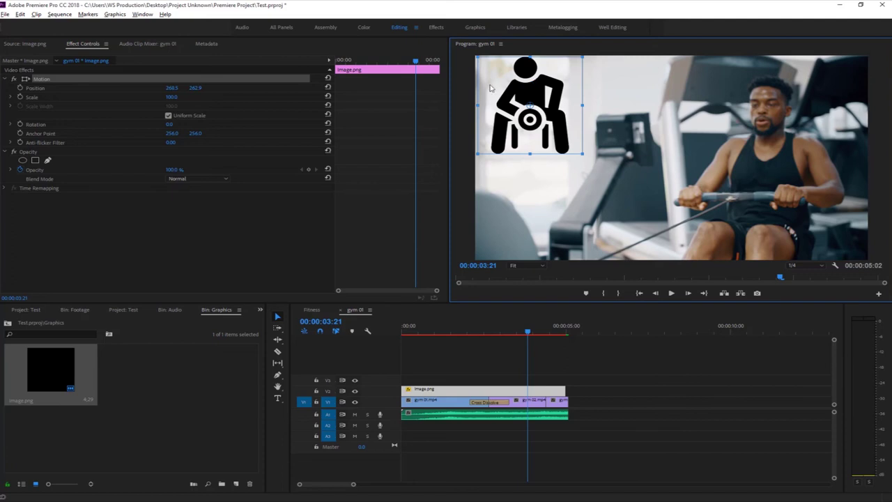
- Scale the Image.png graphic to 45 and shift it closer to the frame's upper-left corner, at position about 166, 149
{"action": "left_click_drag", "start_coordinate": [172, 97], "coordinate": [139, 97]}
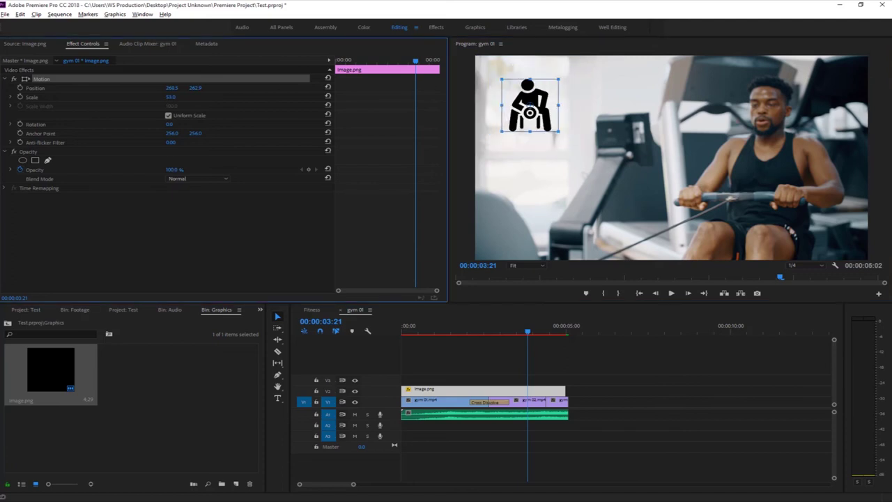
{"action": "mouse_move", "coordinate": [532, 78]}
{"action": "left_mouse_down"}
{"action": "mouse_move", "coordinate": [514, 59]}
{"action": "mouse_move", "coordinate": [524, 79]}
{"action": "left_mouse_up"}
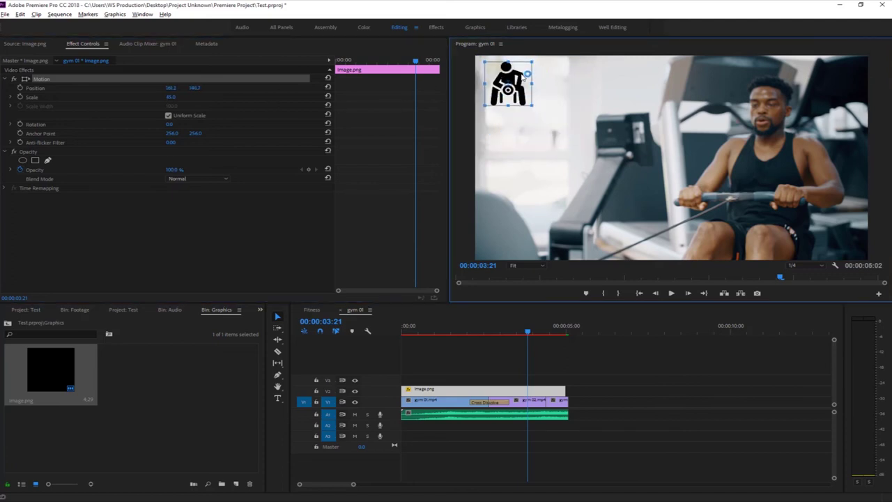
{"action": "left_click", "coordinate": [157, 122]}
- Trim the end of the Image.png clip on V2 back to the start of the Cross Dissolve and scrub across that point
{"action": "left_click_drag", "start_coordinate": [512, 333], "coordinate": [448, 327]}
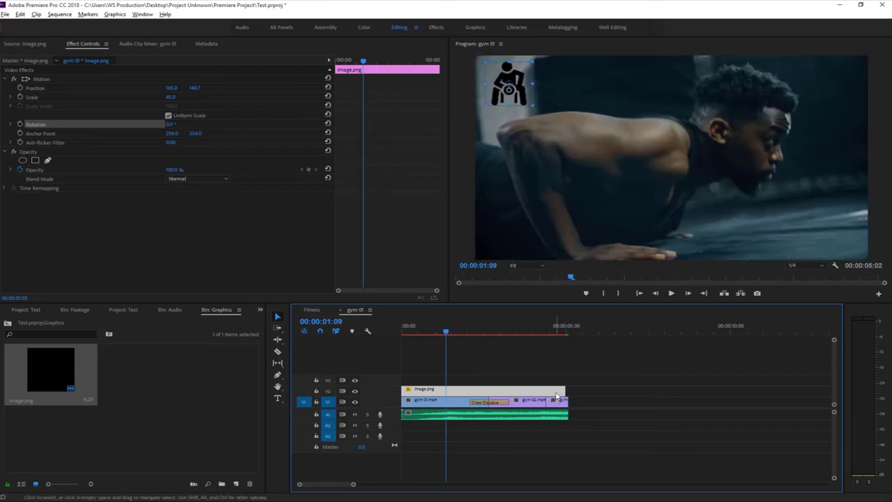
{"action": "left_click_drag", "start_coordinate": [562, 391], "coordinate": [466, 397]}
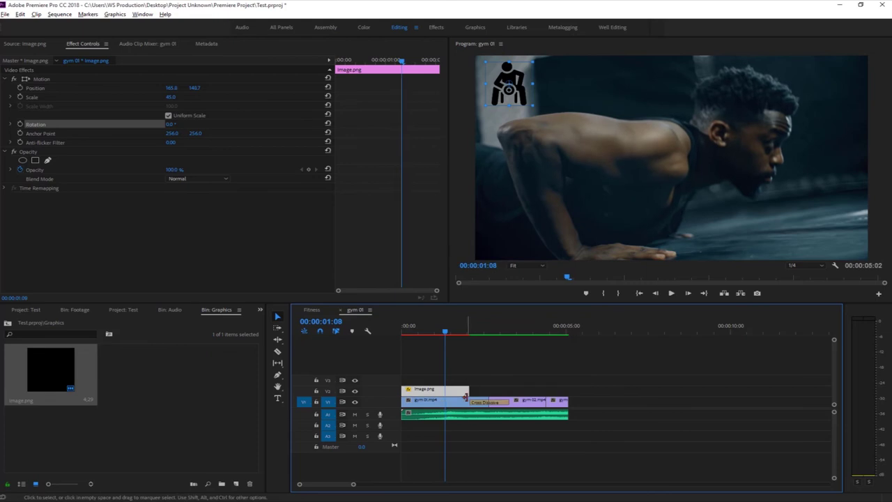
{"action": "left_click", "coordinate": [448, 332]}
{"action": "left_click_drag", "start_coordinate": [452, 335], "coordinate": [477, 335]}
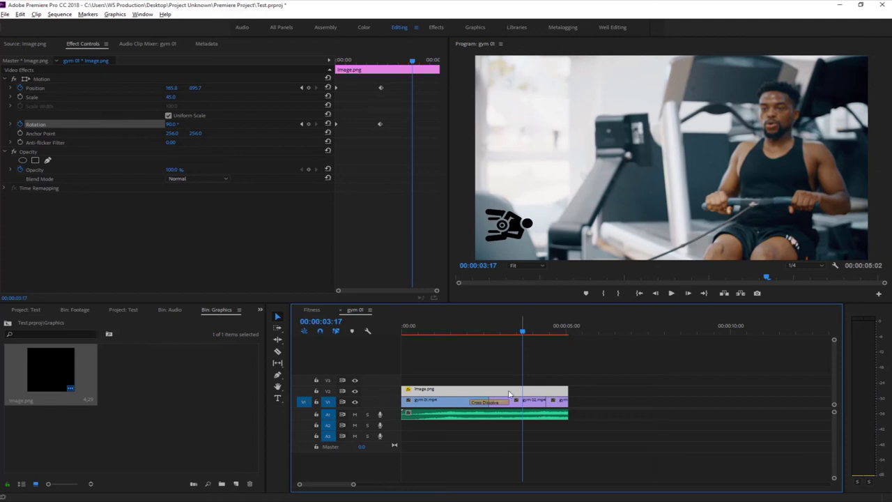
- Start a new text layer near the upper-left corner of the video frame at 00:00:03:17
{"action": "scroll", "coordinate": [418, 434], "scroll_direction": "down", "scroll_amount": 5}
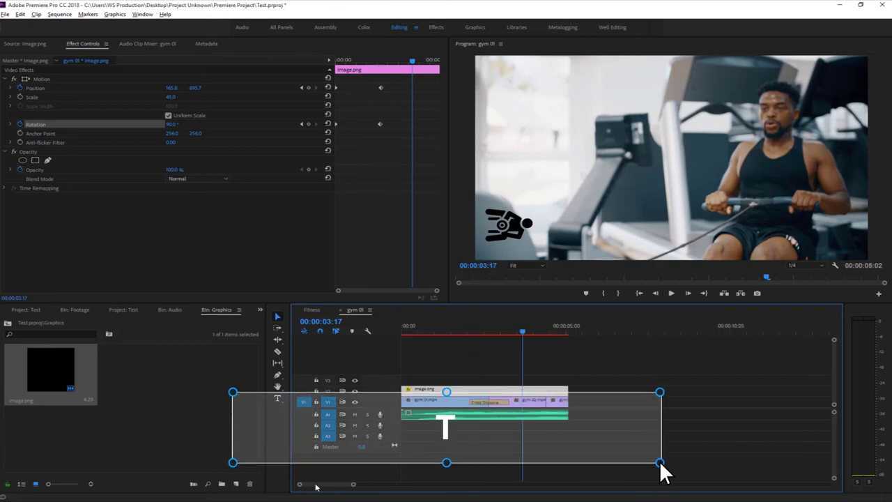
{"action": "left_click", "coordinate": [277, 399]}
{"action": "left_click", "coordinate": [506, 94]}
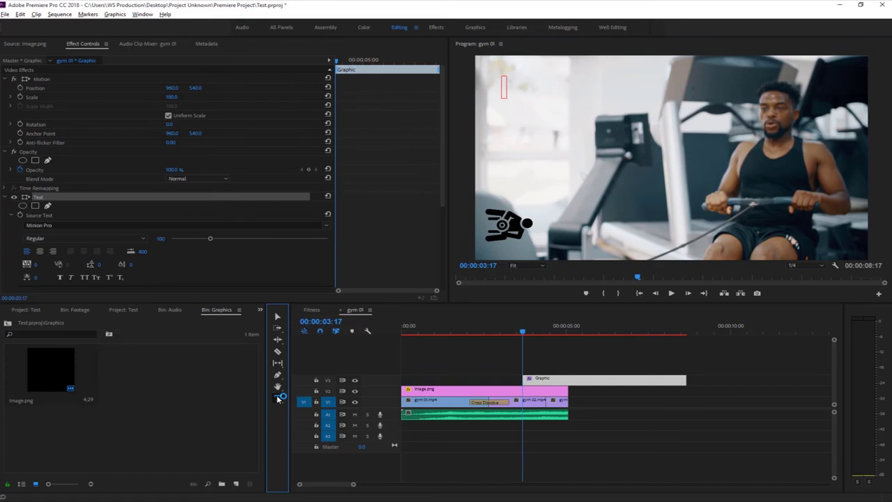
{"action": "left_click", "coordinate": [33, 311]}
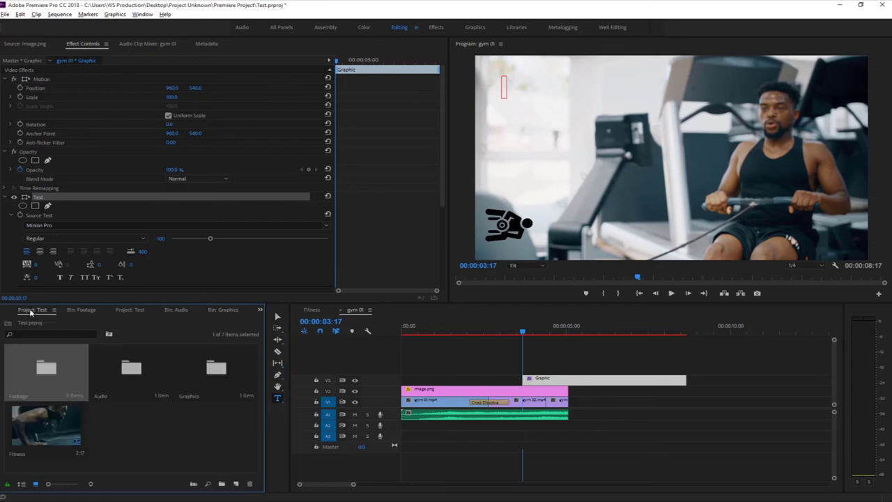
{"action": "right_click", "coordinate": [161, 415]}
{"action": "mouse_move", "coordinate": [187, 452]}
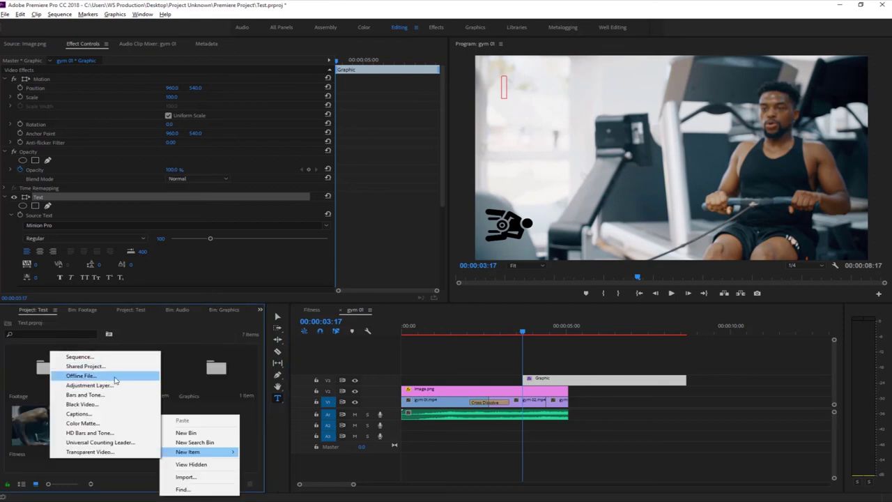
{"action": "left_click", "coordinate": [221, 410]}
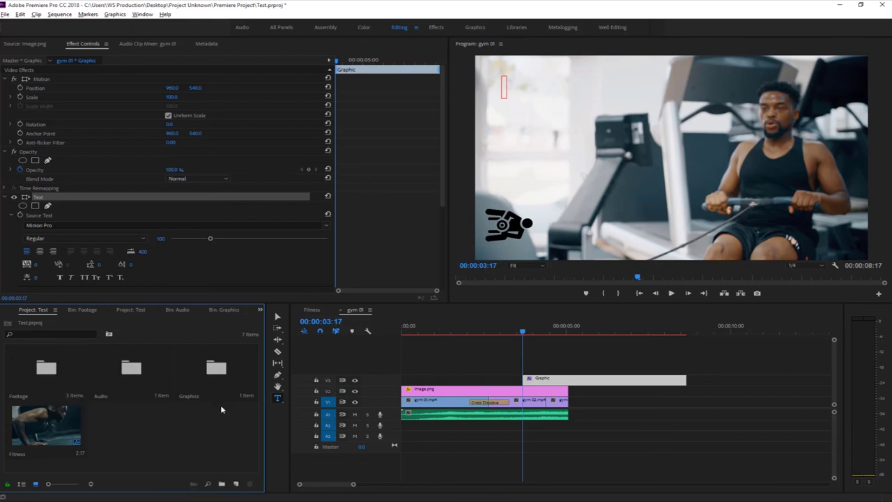
- Enter "Fitness" in the new text layer and set its font to Montserrat
{"action": "left_click", "coordinate": [503, 91]}
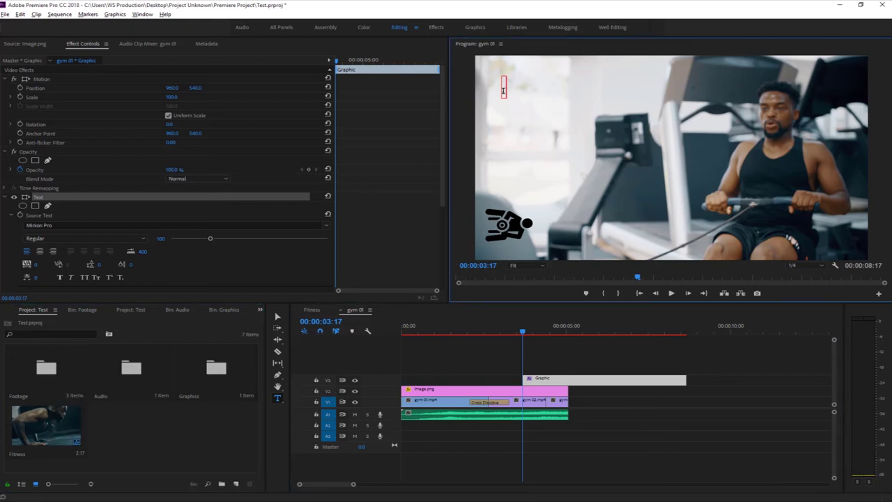
{"action": "type", "text": "Fitness"}
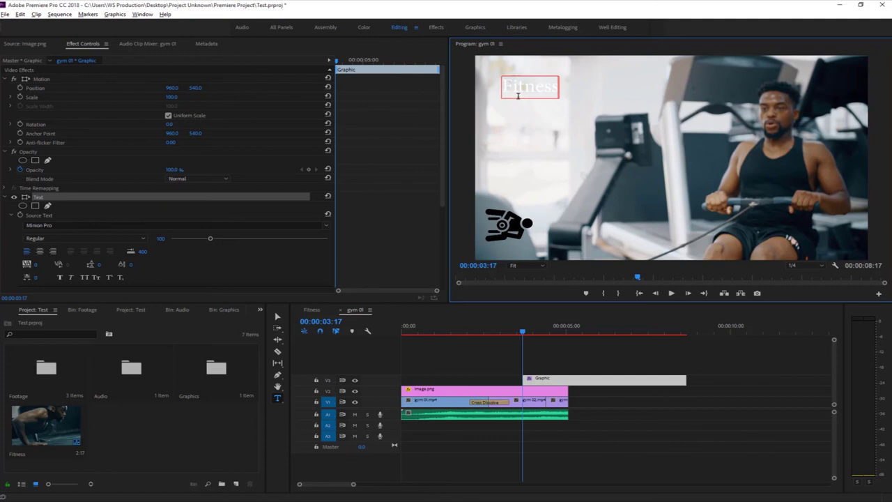
{"action": "left_click", "coordinate": [50, 226]}
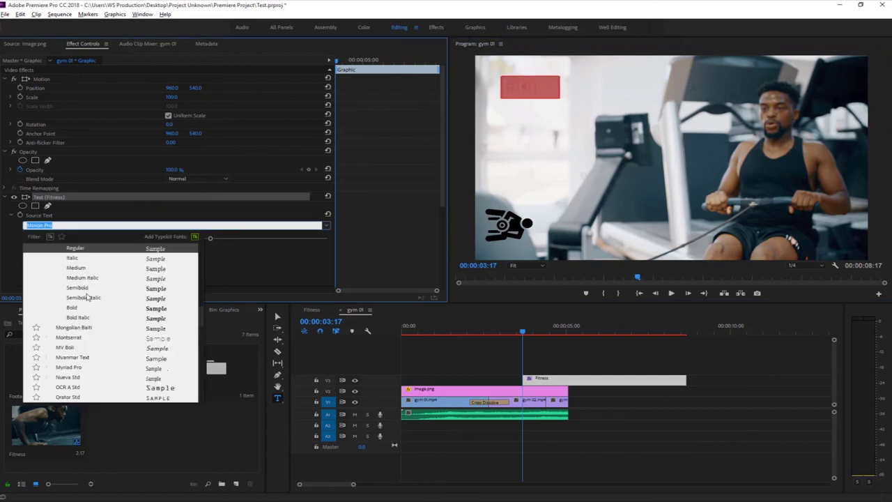
{"action": "left_click", "coordinate": [89, 338]}
- Format the Fitness title with a black fill, size 102, all caps and the Bold style
{"action": "scroll", "coordinate": [56, 251], "scroll_direction": "down", "scroll_amount": 3}
{"action": "left_click", "coordinate": [44, 231]}
{"action": "left_click", "coordinate": [548, 211]}
{"action": "left_click_drag", "start_coordinate": [210, 160], "coordinate": [211, 160]}
{"action": "left_click", "coordinate": [85, 200]}
{"action": "left_click", "coordinate": [139, 162]}
{"action": "left_click", "coordinate": [67, 286]}
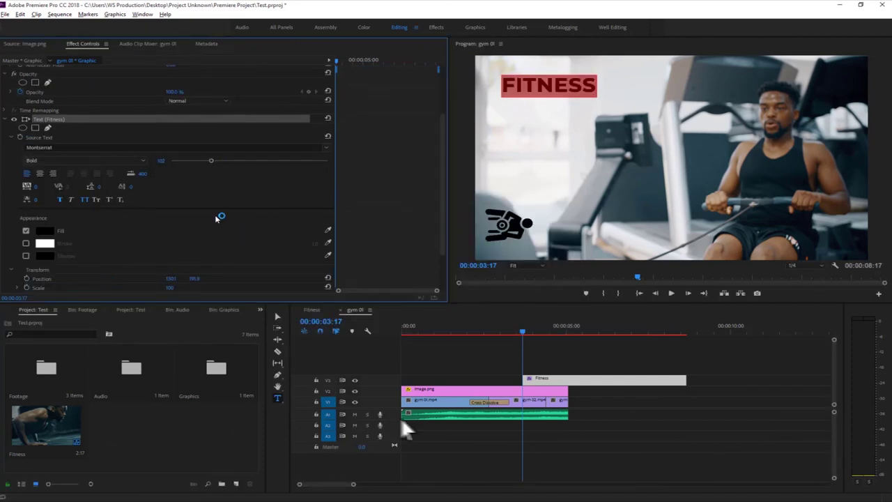
- Move the FITNESS title slightly up and left toward the corner of the video frame with the Selection tool
{"action": "key", "text": "v"}
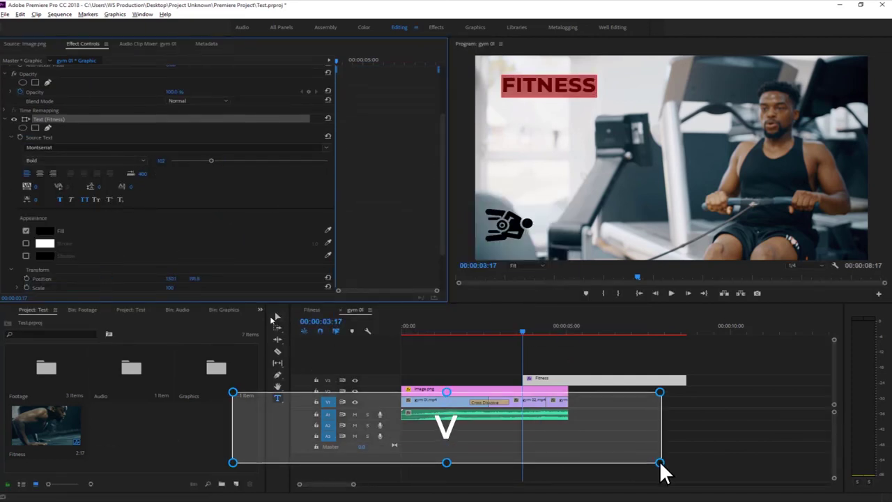
{"action": "left_click_drag", "start_coordinate": [539, 92], "coordinate": [532, 83]}
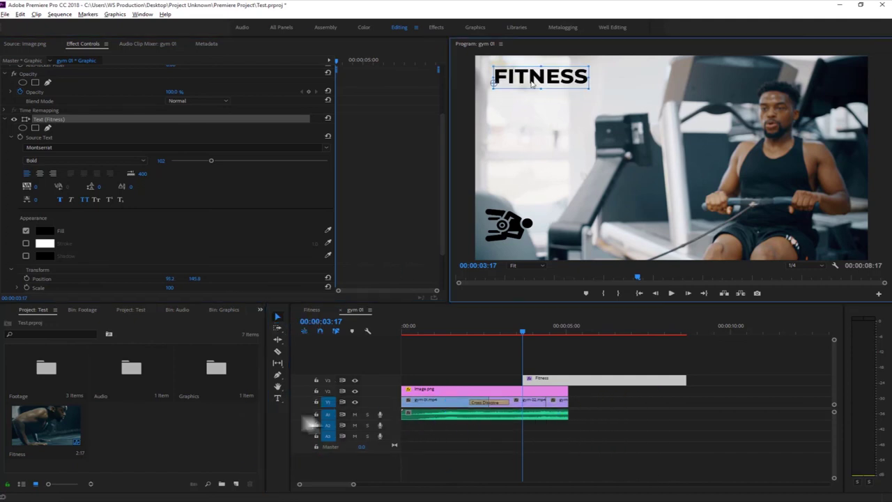
{"action": "left_click", "coordinate": [499, 235]}
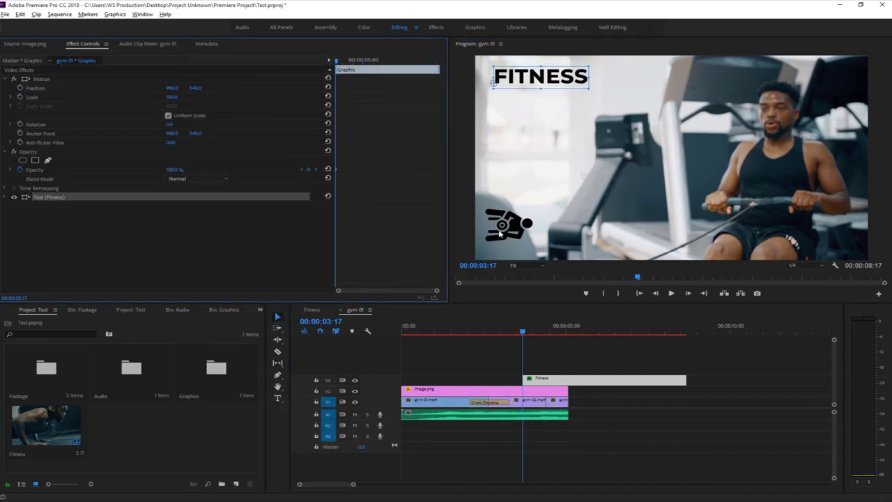
- Select the Music.wav clip on A1 and scrub the sequence, parking the playhead at 00:00:02:12
{"action": "left_click", "coordinate": [502, 414]}
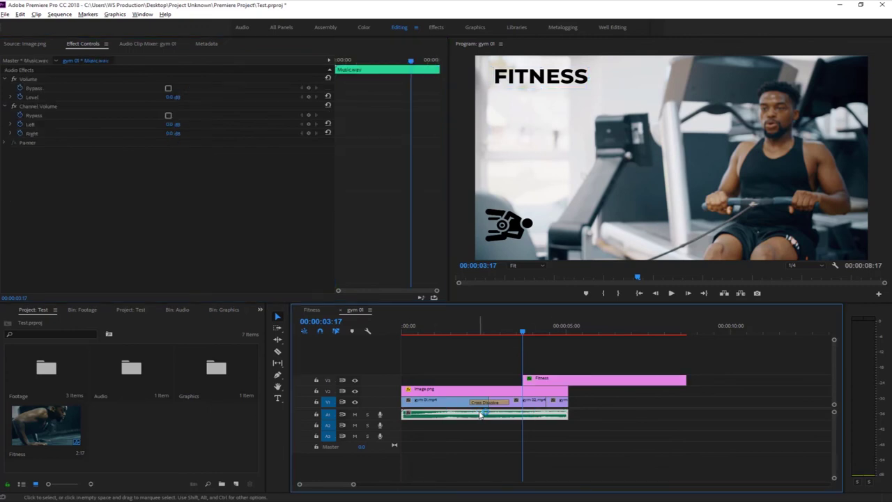
{"action": "left_click_drag", "start_coordinate": [522, 332], "coordinate": [497, 335]}
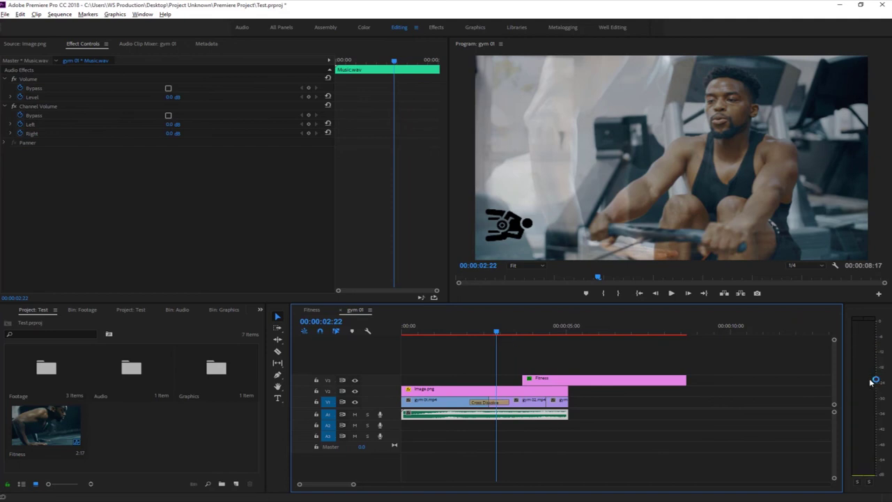
{"action": "left_click", "coordinate": [530, 332]}
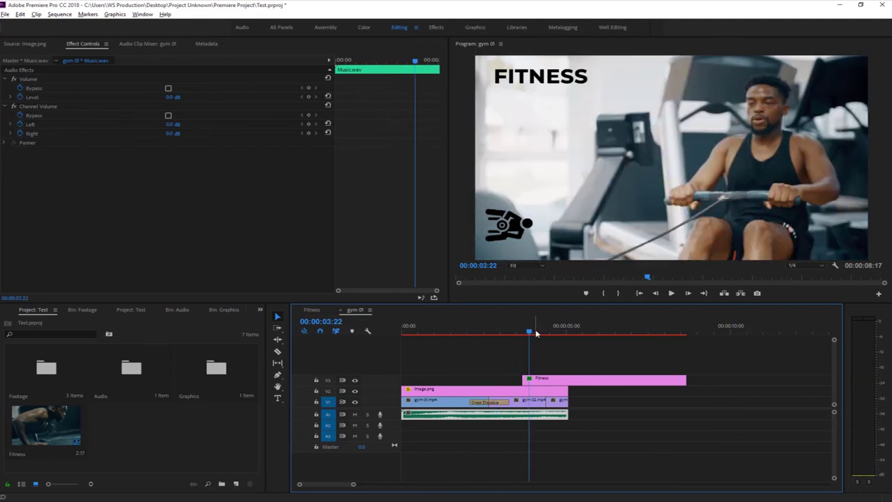
{"action": "left_click_drag", "start_coordinate": [530, 332], "coordinate": [483, 335]}
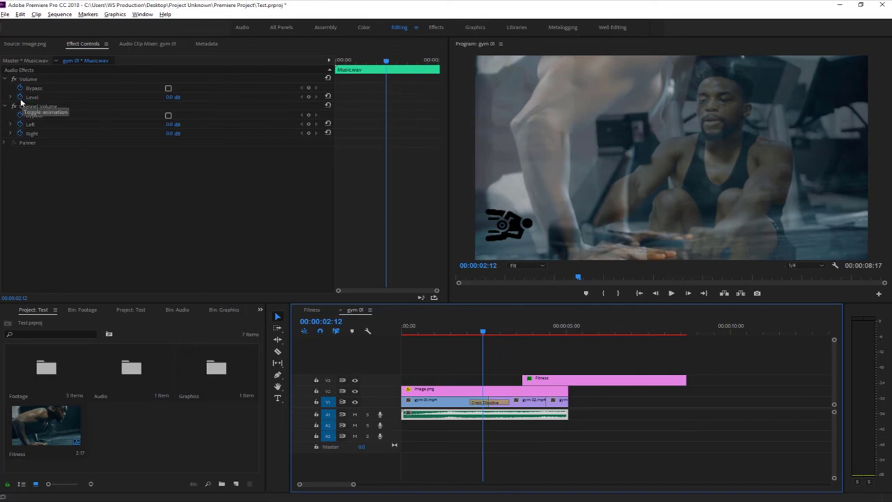
- Set the Music.wav clip's volume level to -3 dB
{"action": "left_click", "coordinate": [47, 102]}
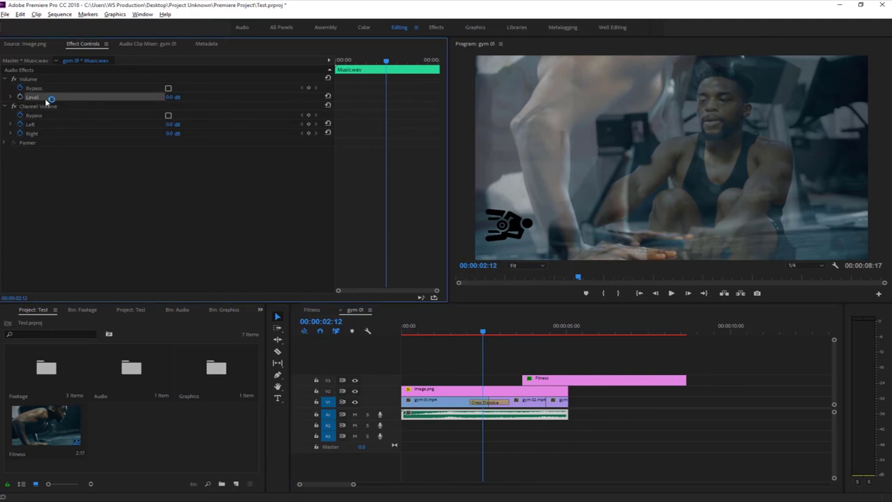
{"action": "left_click", "coordinate": [171, 97]}
{"action": "type", "text": "-3"}
{"action": "key", "text": "Return"}
- Set the volume level of the Music.wav clip to 6 dB without keyframing it
{"action": "left_click", "coordinate": [481, 416]}
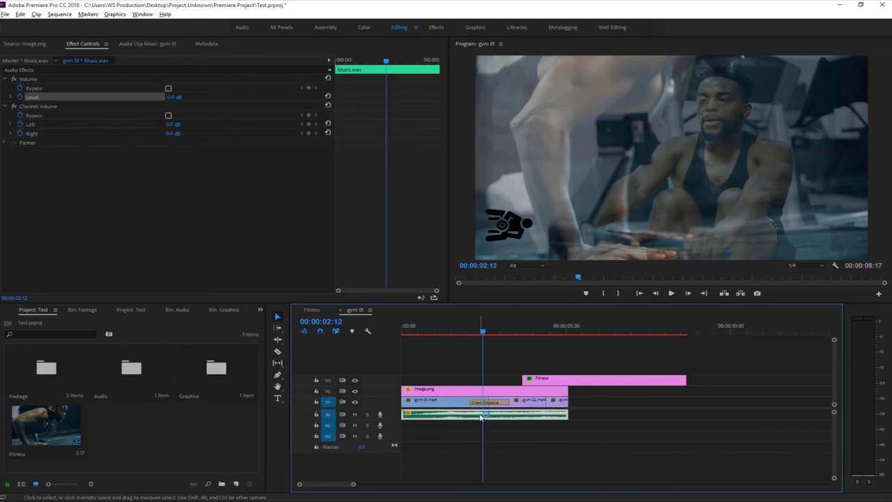
{"action": "left_click", "coordinate": [173, 99]}
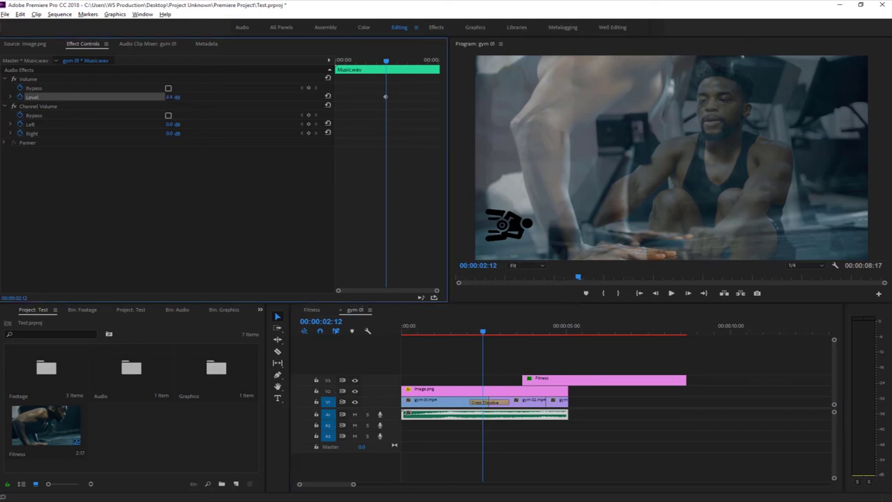
{"action": "left_click", "coordinate": [171, 88]}
- Open and confirm the Audio Gain options for the Music.wav clip on A1, and play the sequence to check the sound
{"action": "left_click", "coordinate": [473, 416]}
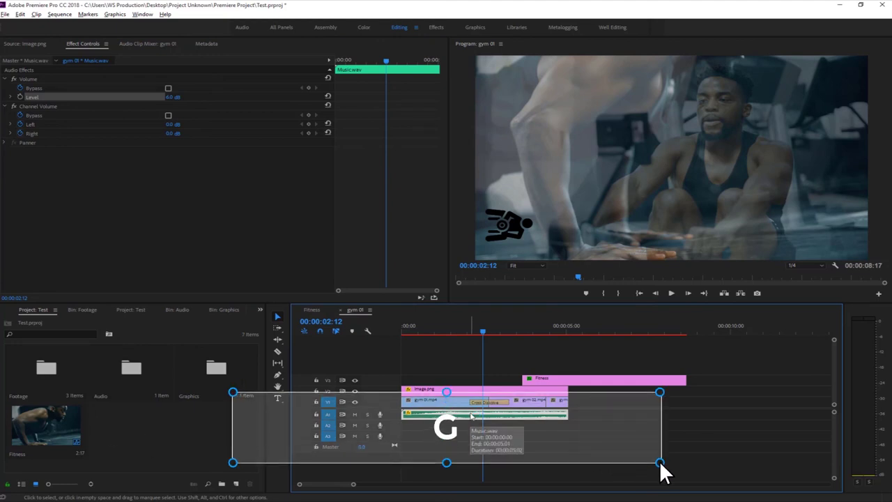
{"action": "key", "text": "g"}
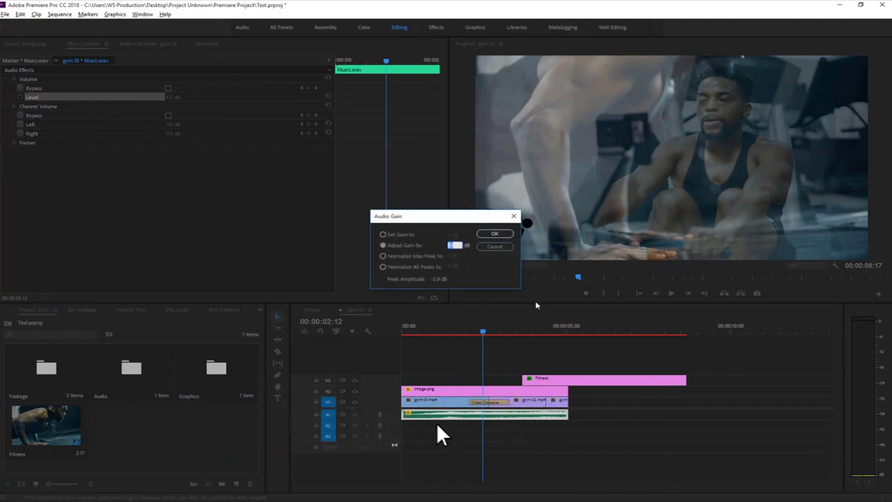
{"action": "left_click", "coordinate": [493, 234]}
{"action": "key", "text": "space"}
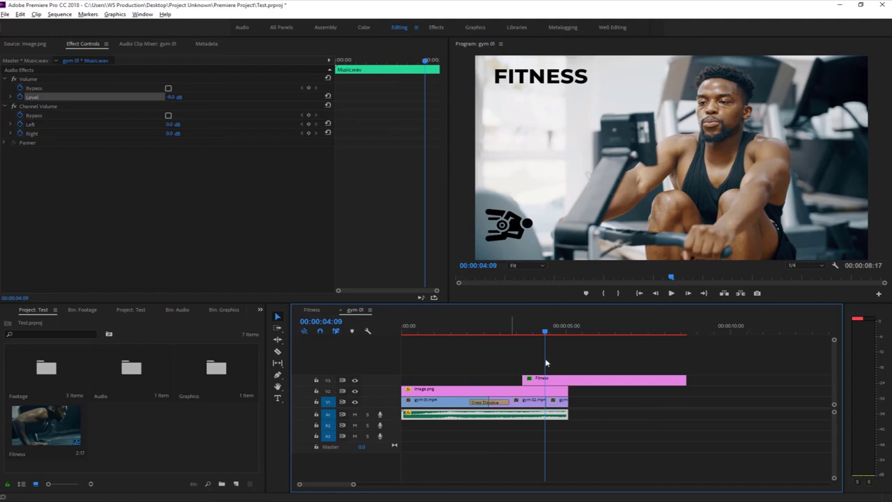
- Trim the end of the Fitness title clip on V3 to line up with the clips below, and save and play the project
{"action": "left_click", "coordinate": [606, 382]}
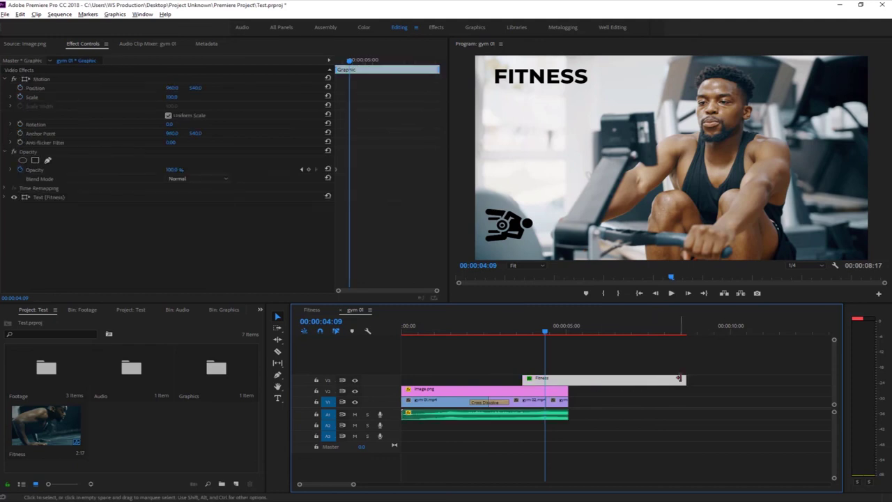
{"action": "left_click_drag", "start_coordinate": [686, 381], "coordinate": [568, 381]}
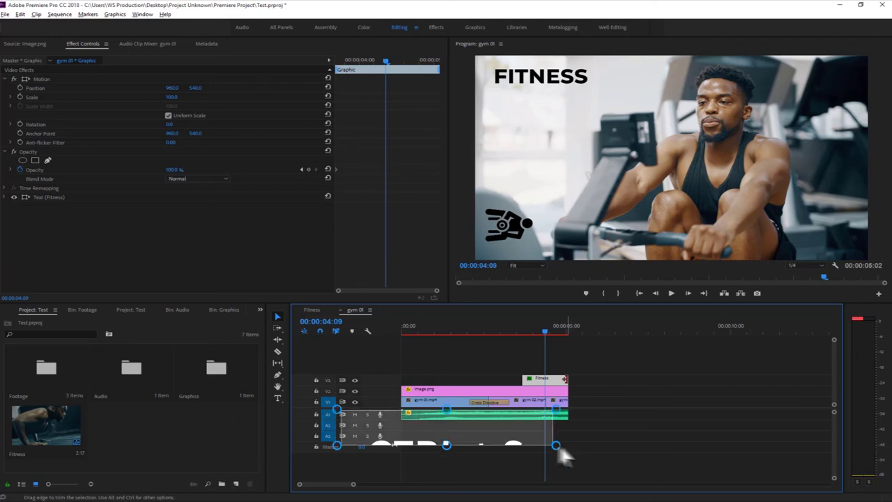
{"action": "key", "text": "ctrl+s"}
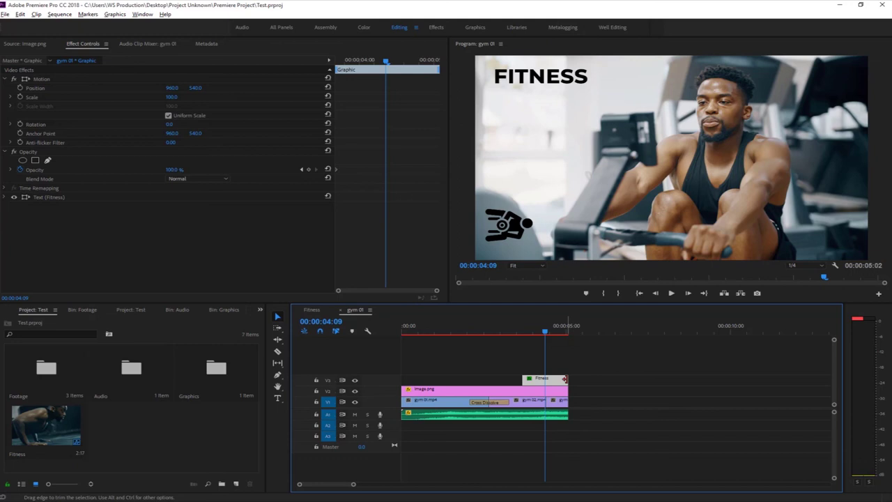
{"action": "key", "text": "space"}
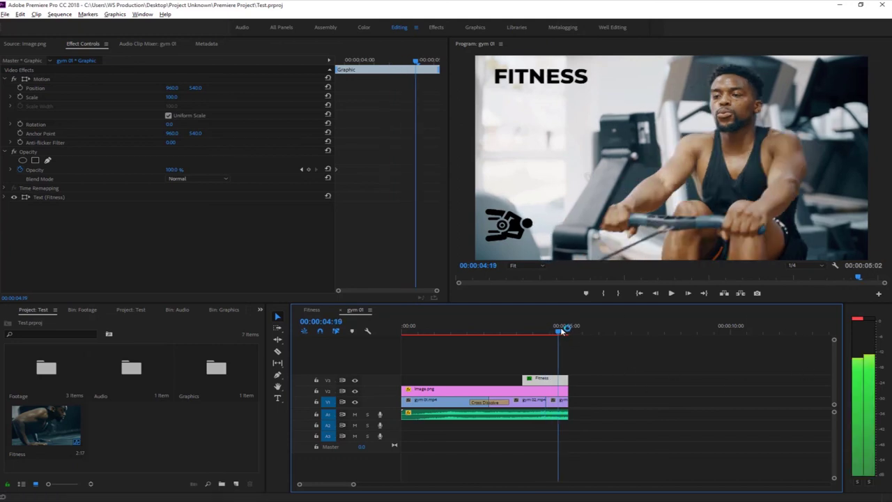
- Open the export settings for the gym 01 sequence and choose H.264 as the format
{"action": "left_click", "coordinate": [447, 427]}
{"action": "key", "text": "ctrl+m"}
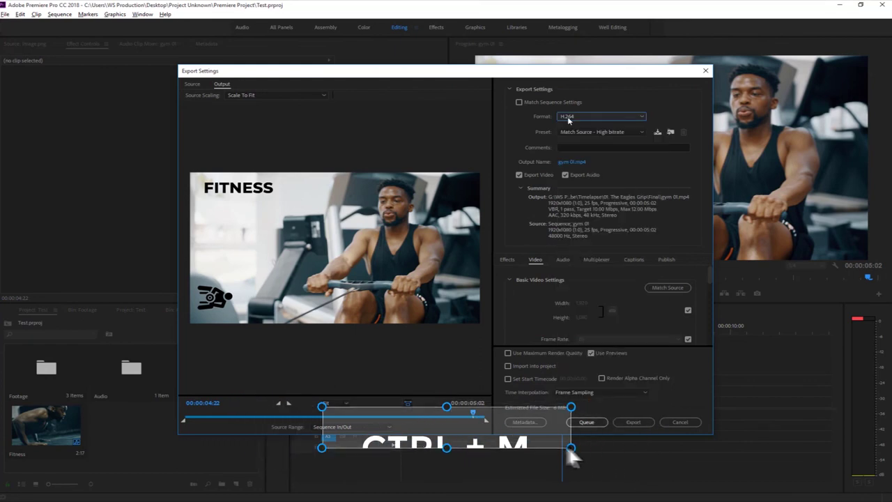
{"action": "left_click", "coordinate": [563, 117]}
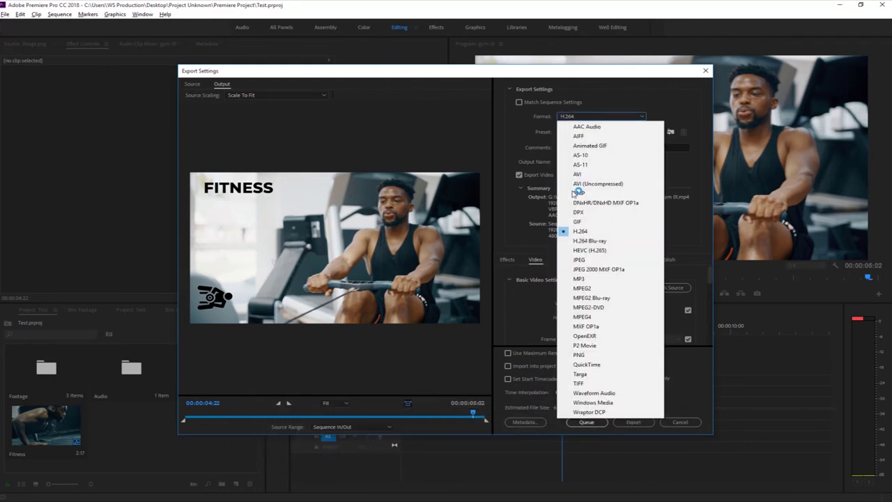
{"action": "left_click", "coordinate": [580, 233]}
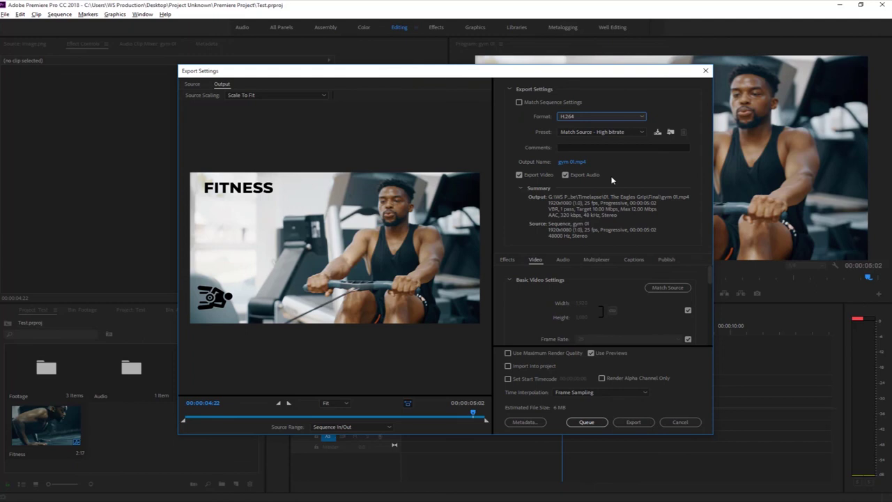
- Set the export's output file to Final.mp4 in the Project Unknown folder on the Desktop
{"action": "left_click", "coordinate": [574, 164]}
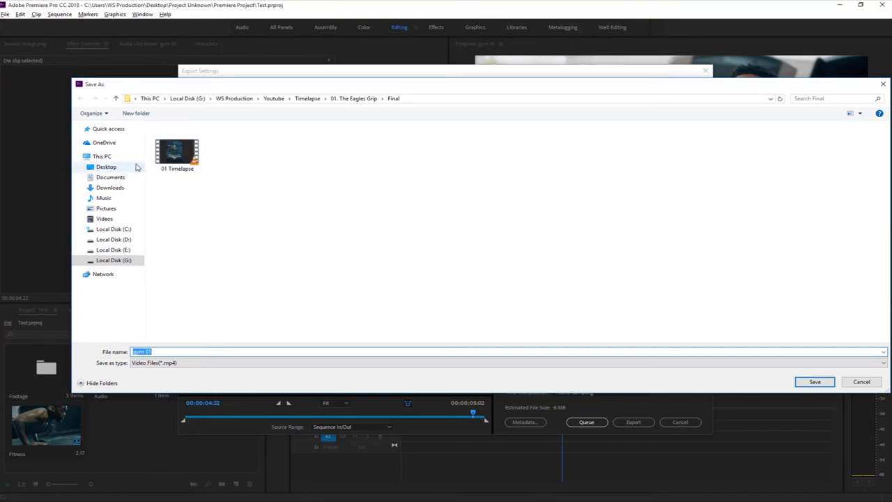
{"action": "left_click", "coordinate": [81, 167]}
{"action": "double_click", "coordinate": [228, 158]}
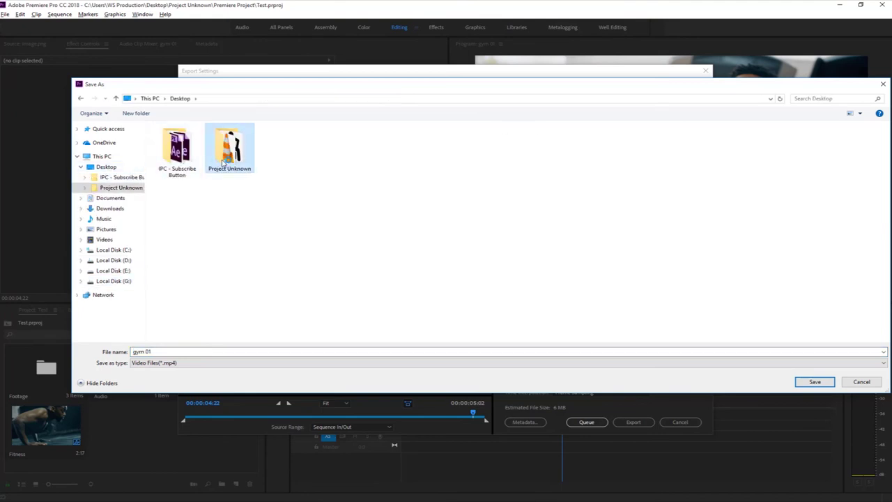
{"action": "left_click", "coordinate": [170, 351]}
{"action": "type", "text": "Final"}
{"action": "key", "text": "Return"}
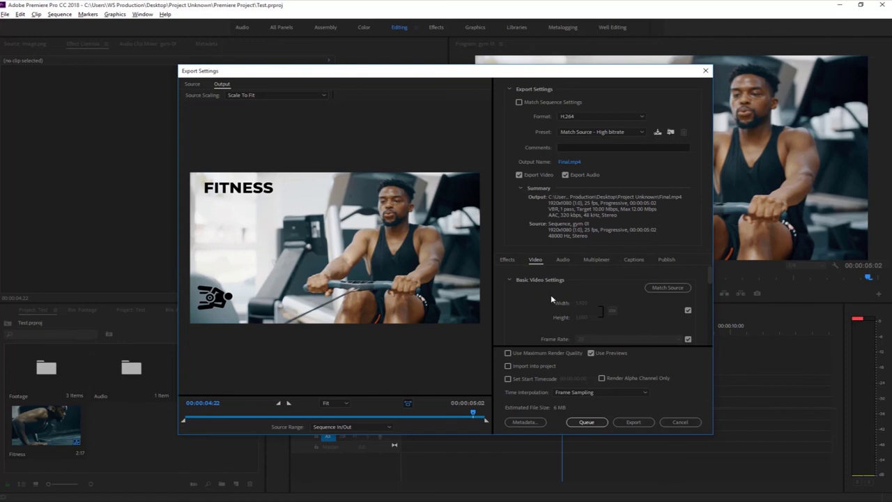
- Match the basic video settings to the source, unlocking the width and height for editing and relocking them to the source
{"action": "scroll", "coordinate": [710, 279], "scroll_direction": "down", "scroll_amount": 1}
{"action": "left_click", "coordinate": [668, 279]}
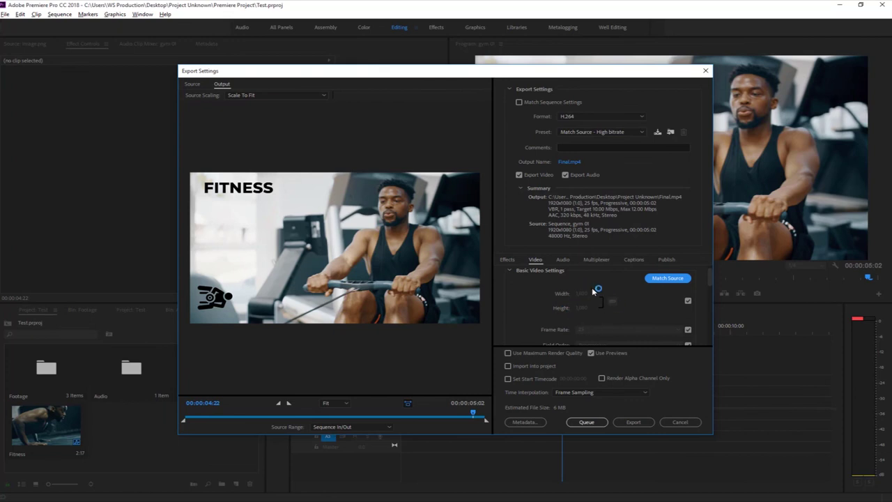
{"action": "left_click", "coordinate": [688, 300]}
{"action": "left_click", "coordinate": [688, 301]}
{"action": "left_click", "coordinate": [688, 302]}
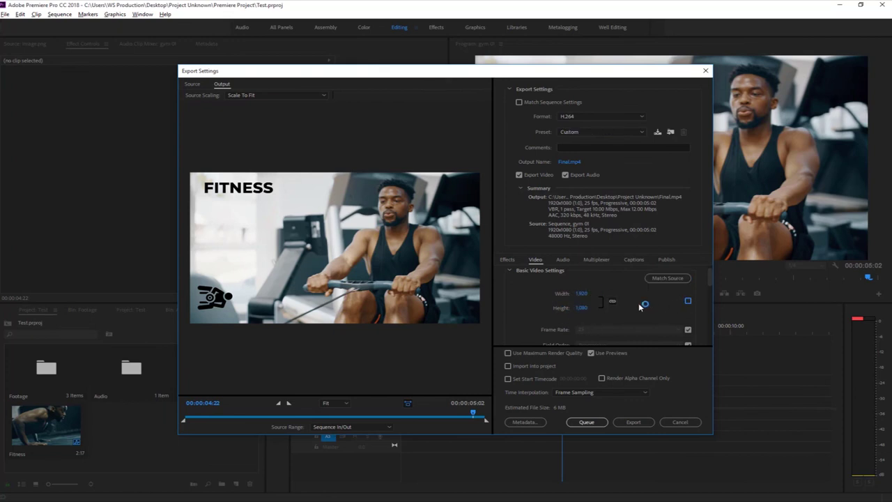
{"action": "left_click", "coordinate": [584, 294]}
{"action": "left_click", "coordinate": [688, 301]}
- Review the remaining video and render options, and export the gym 01 sequence
{"action": "scroll", "coordinate": [710, 282], "scroll_direction": "down", "scroll_amount": 5}
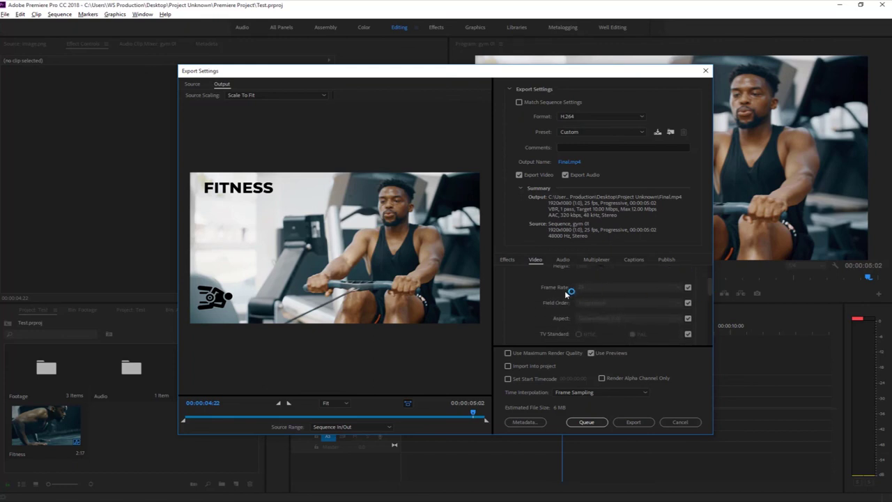
{"action": "scroll", "coordinate": [708, 309], "scroll_direction": "up", "scroll_amount": 1}
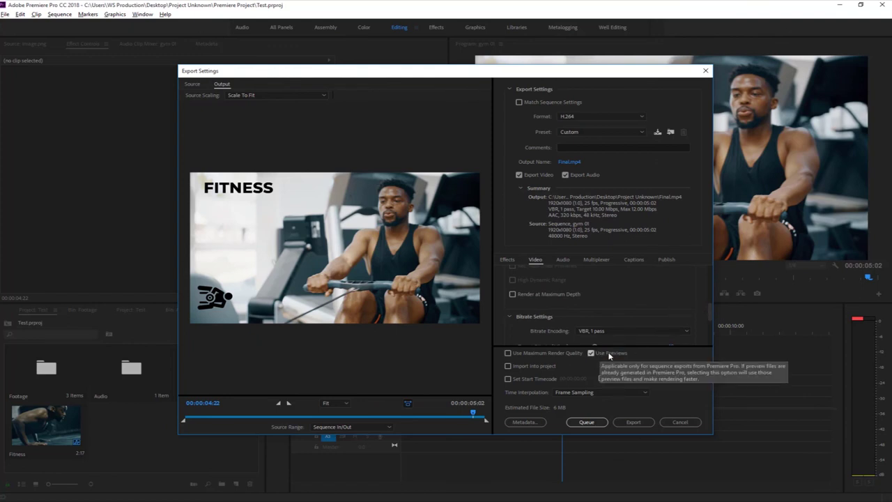
{"action": "left_click_drag", "start_coordinate": [531, 76], "coordinate": [409, 70]}
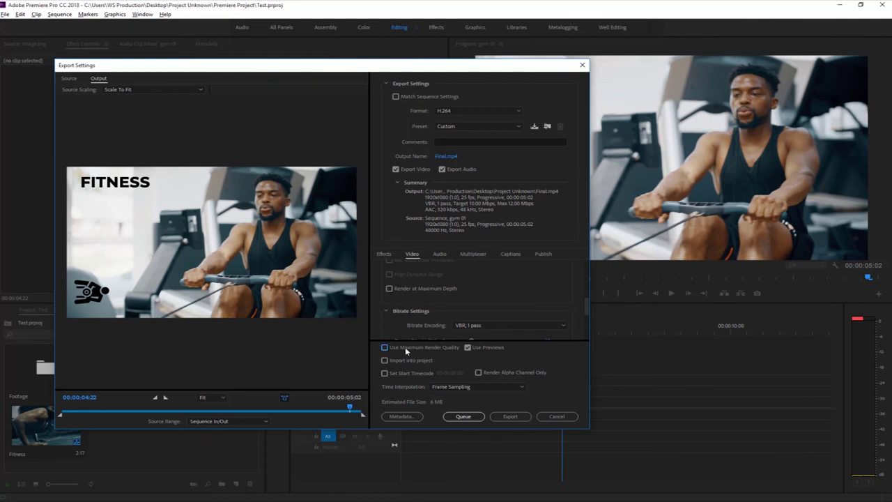
{"action": "left_click", "coordinate": [510, 416]}
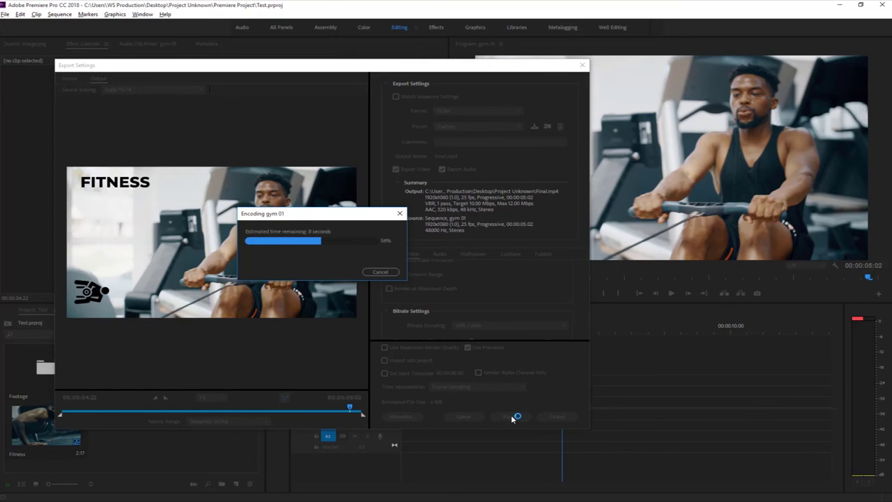